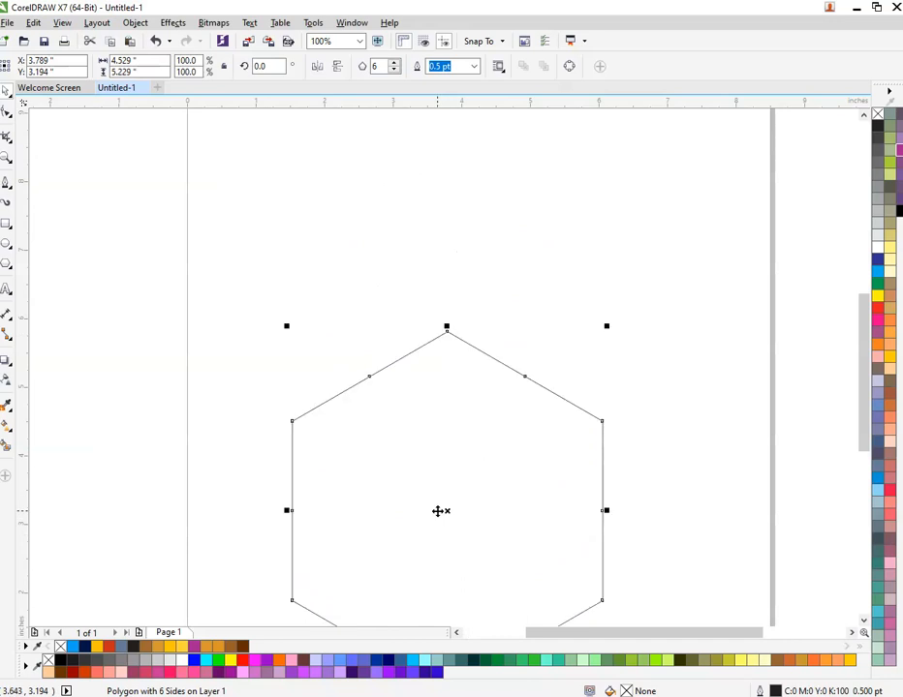
Undo the hexagon's last move and create a smaller concentric copy about 3.65 inches wide inside it.
key("ctrl+z")
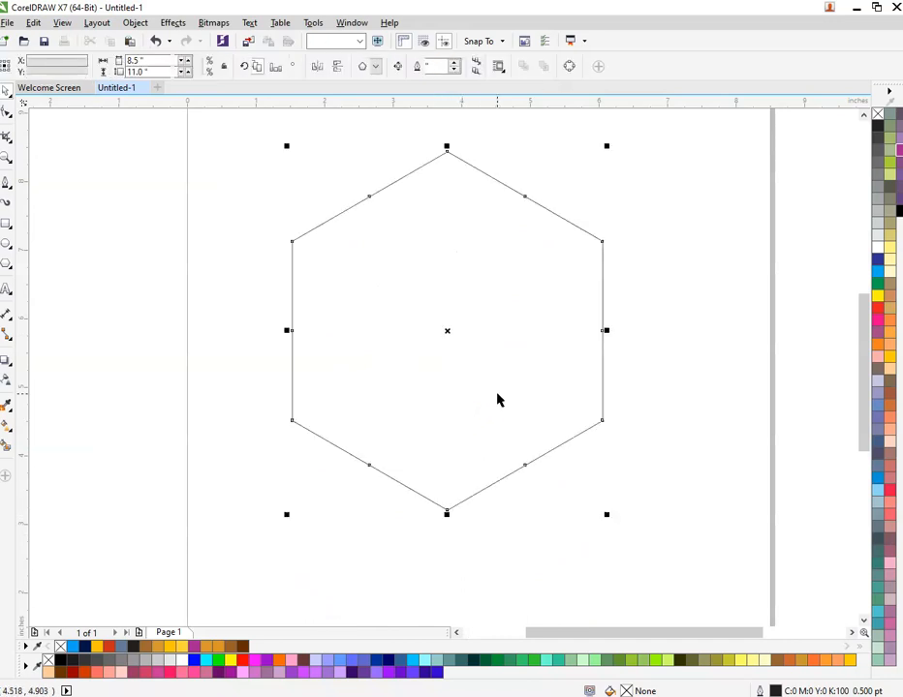
left_click_drag(604, 146, 588, 185)
left_click(545, 209)
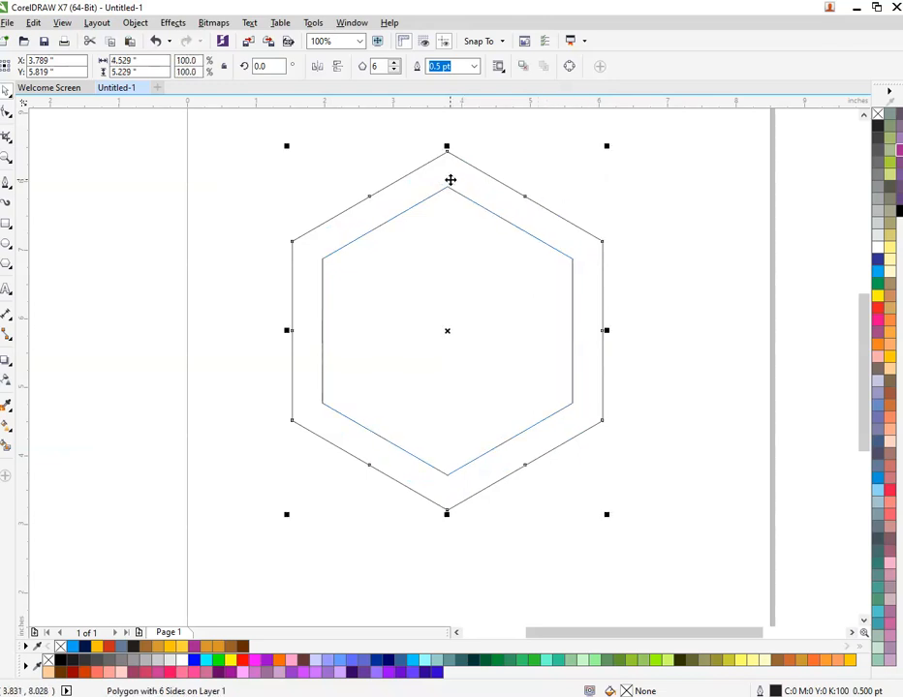
Copy the outer hexagon about 2.6 inches straight down so its top corner meets the original's centre.
scroll(451, 180, "down", 2)
left_click_drag(449, 255, 448, 348)
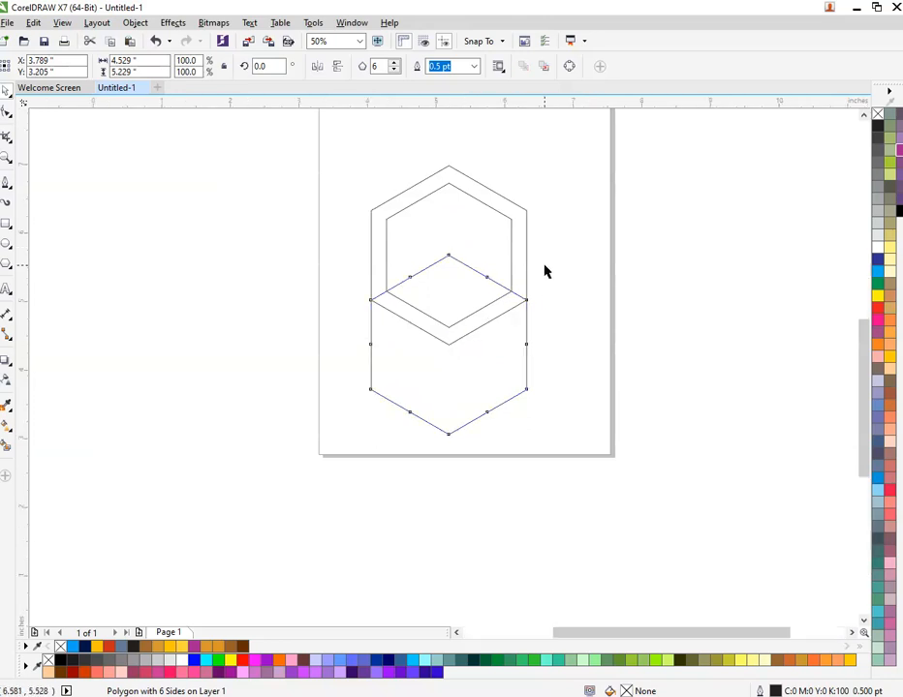
Shrink the inner hexagon around its centre to about 3.38 inches wide and 3.9 inches high.
scroll(513, 257, "up", 2)
left_click(480, 233)
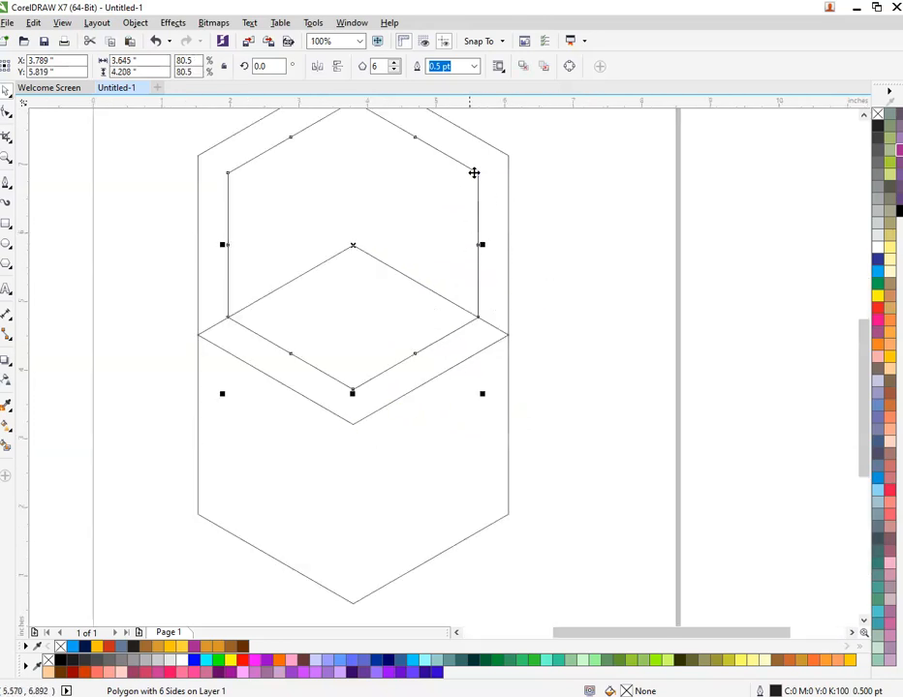
scroll(473, 173, "down", 2)
left_click_drag(489, 217, 482, 183)
left_click(548, 253)
scroll(489, 267, "up", 1)
left_click(413, 275)
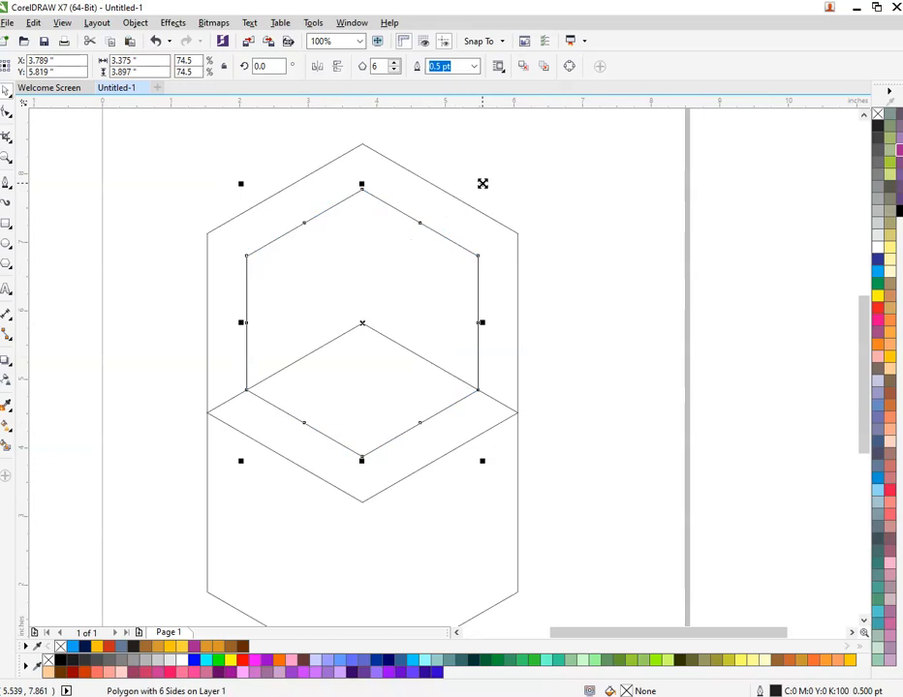
left_click(542, 246)
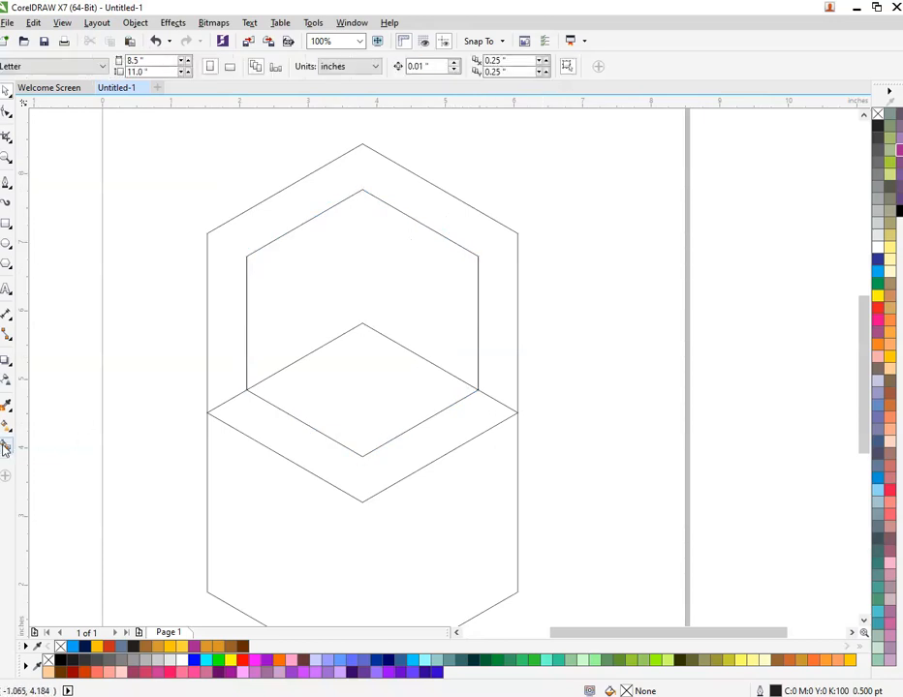
left_click(6, 447)
left_click(377, 475)
key("space")
key("ctrl+z")
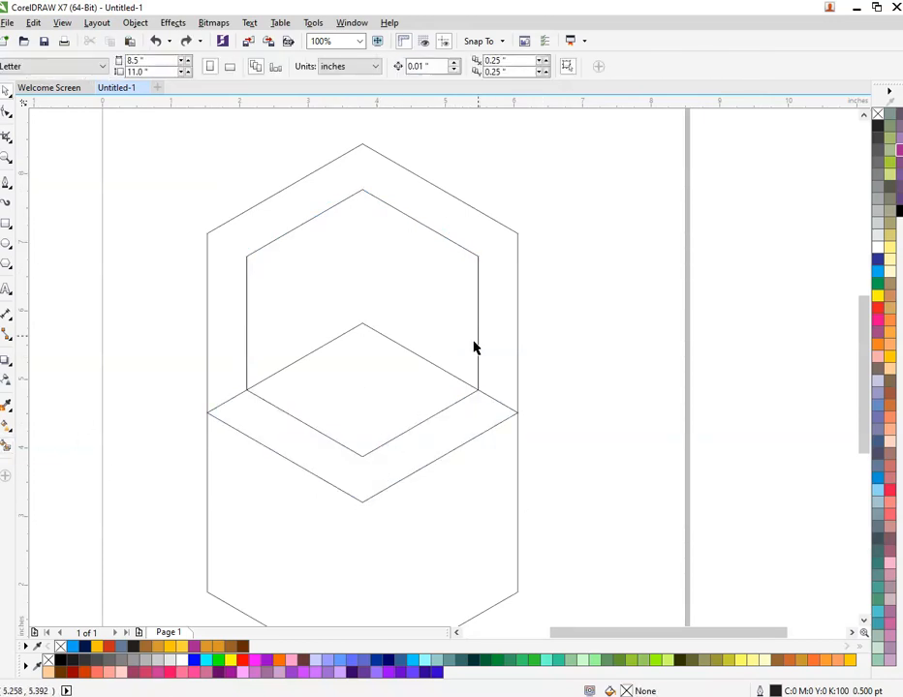
Resize the inner hexagon to about 3.5 inches wide around its centre and Smart Fill the V-shaped band below it in blue-gray.
left_click(392, 293)
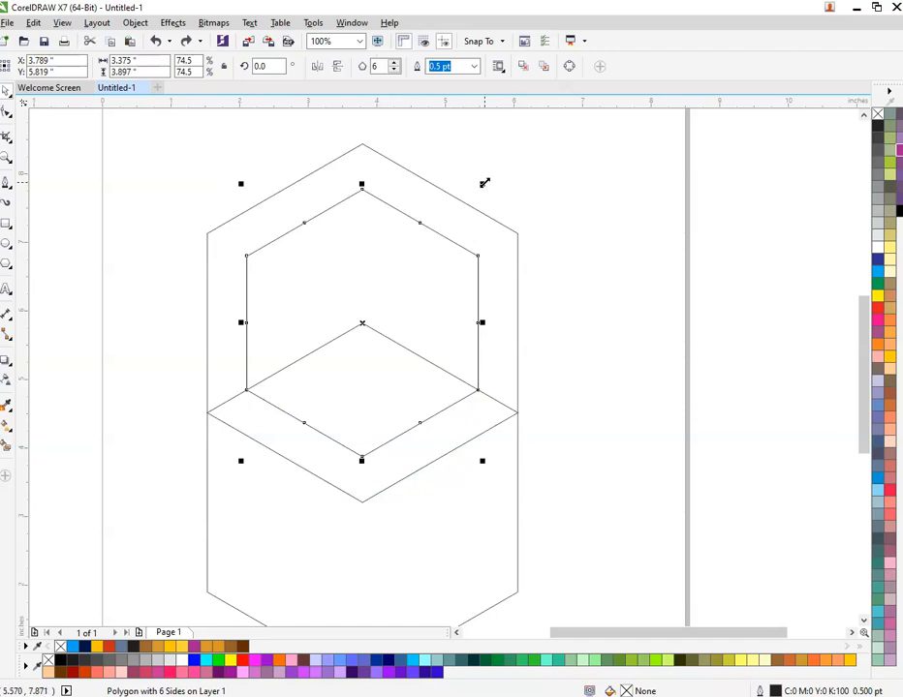
left_click_drag(484, 183, 487, 178)
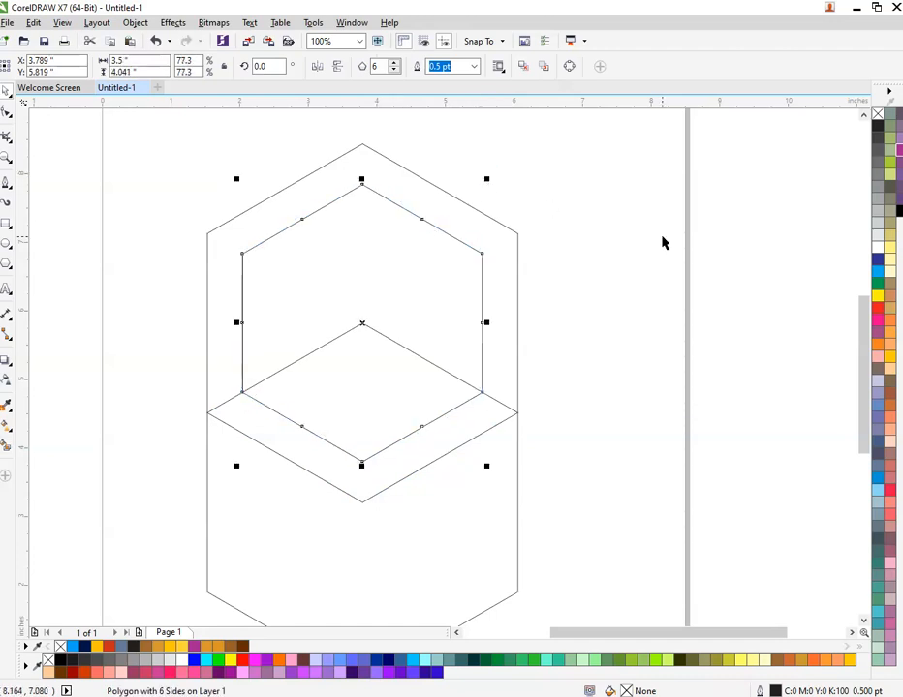
left_click(6, 445)
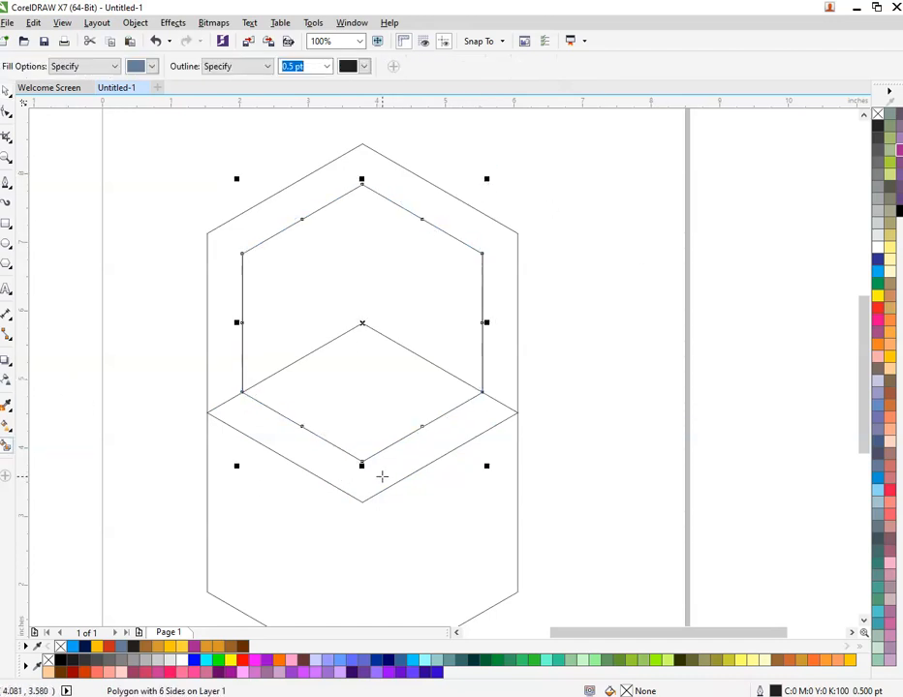
left_click(382, 477)
key("space")
Delete the inner, outer and lower construction hexagons, keeping only the blue-gray chevron.
left_click(356, 303)
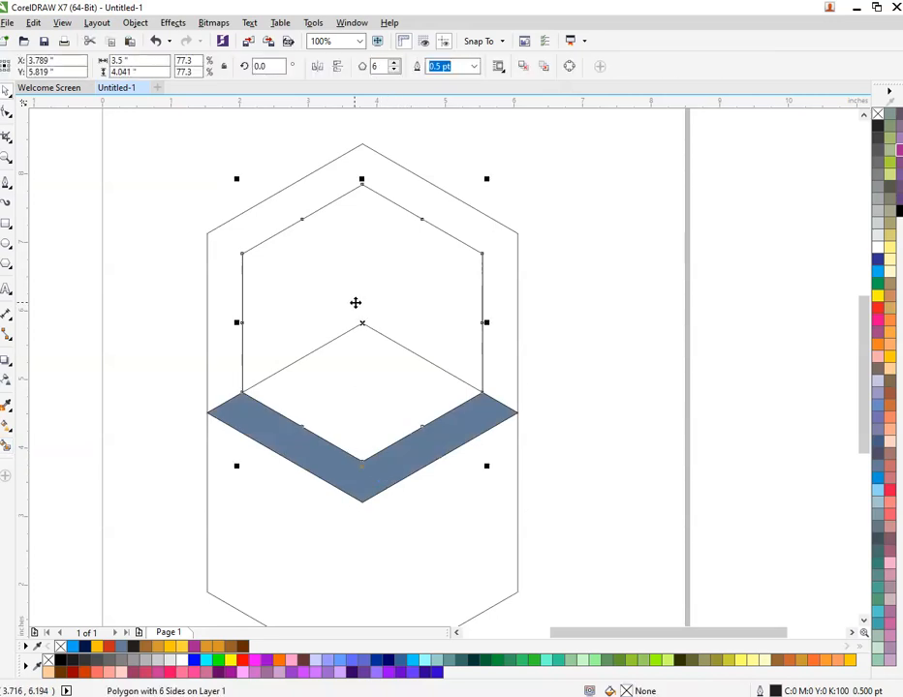
right_click(407, 239)
left_click(505, 399)
right_click(480, 306)
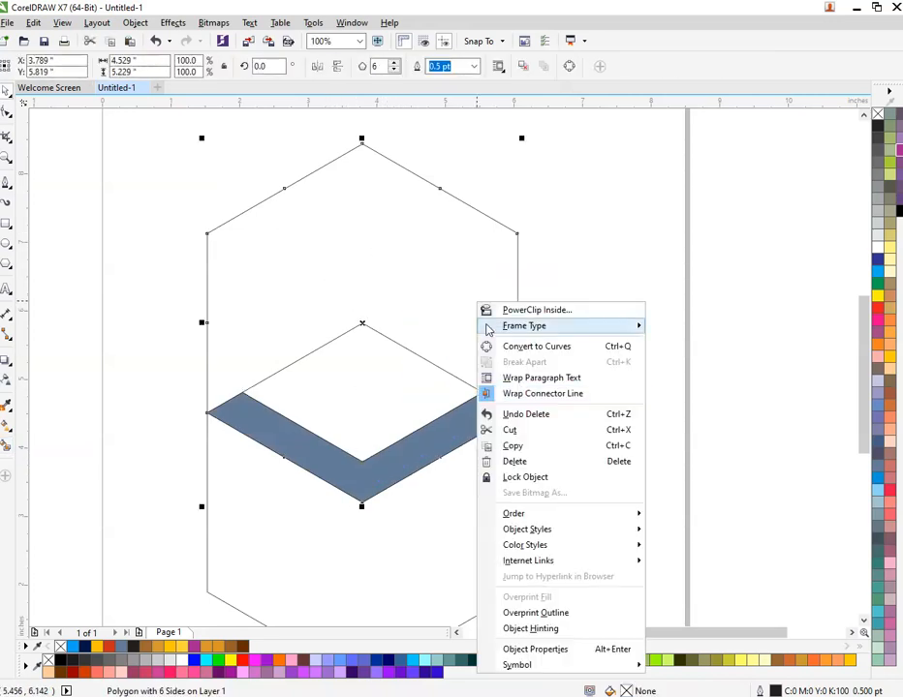
left_click(547, 463)
right_click(429, 385)
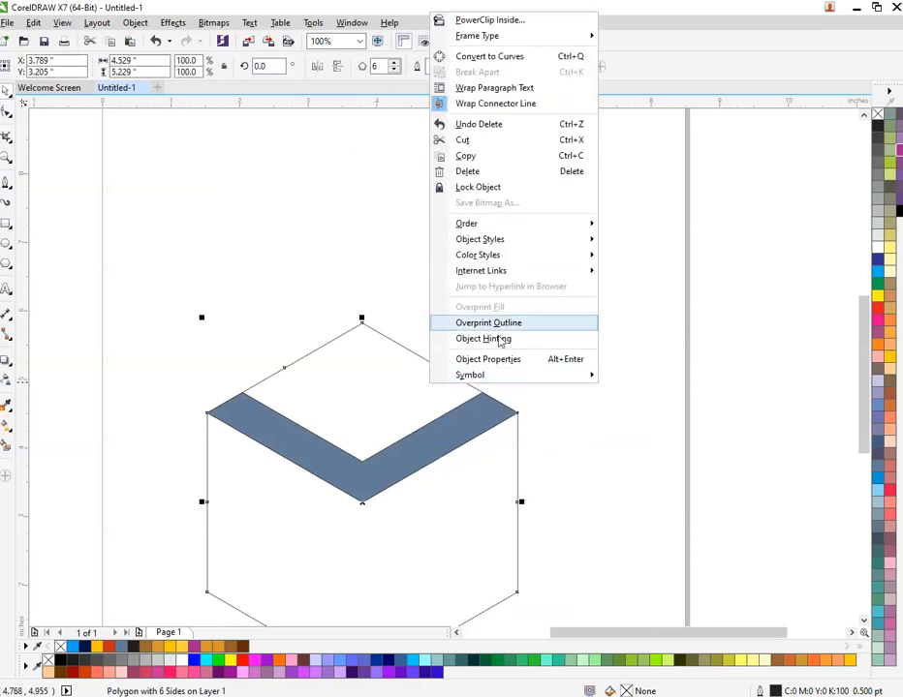
left_click(528, 171)
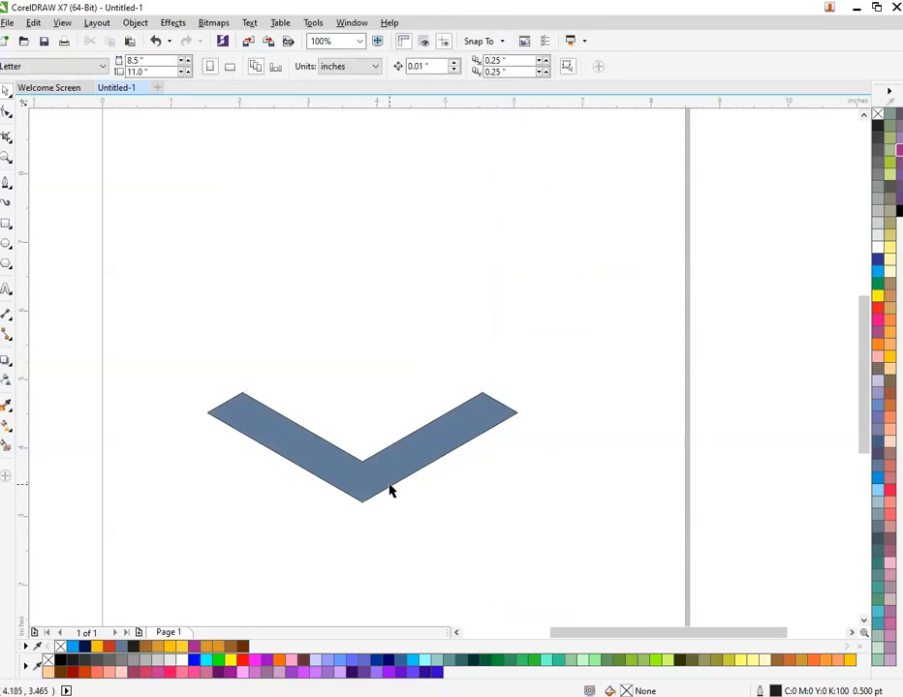
Move the chevron straight up the page and create a copy rotated 240° about its lower tip.
left_click_drag(390, 491, 444, 250)
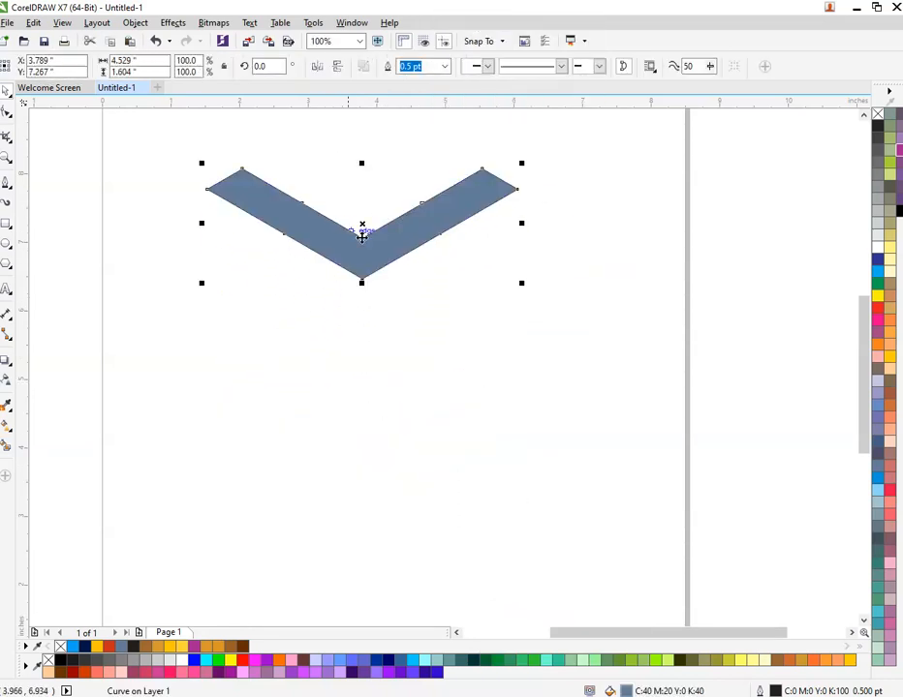
left_click(361, 237)
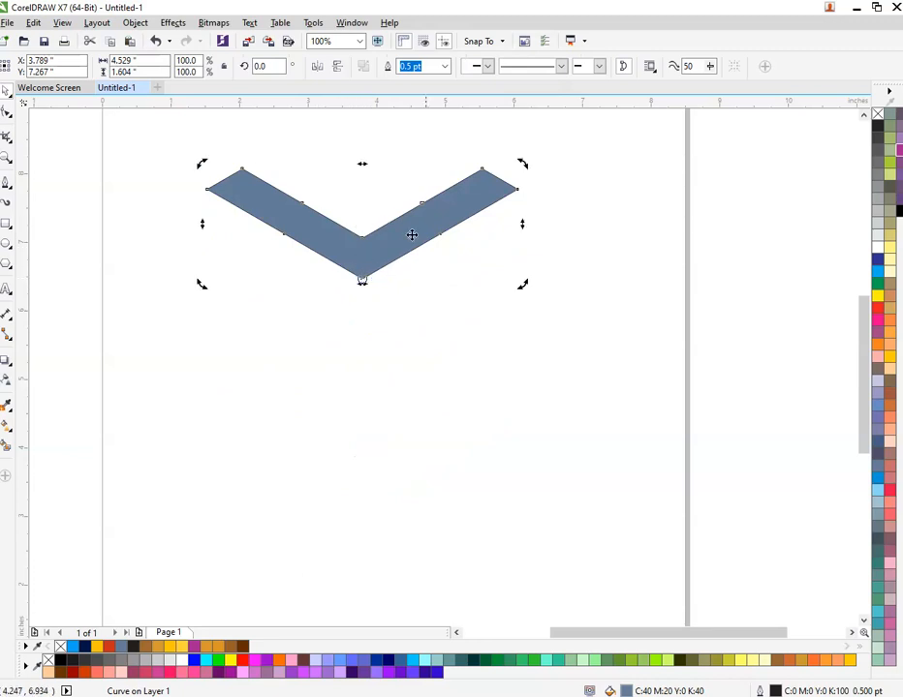
left_click_drag(521, 165, 364, 406)
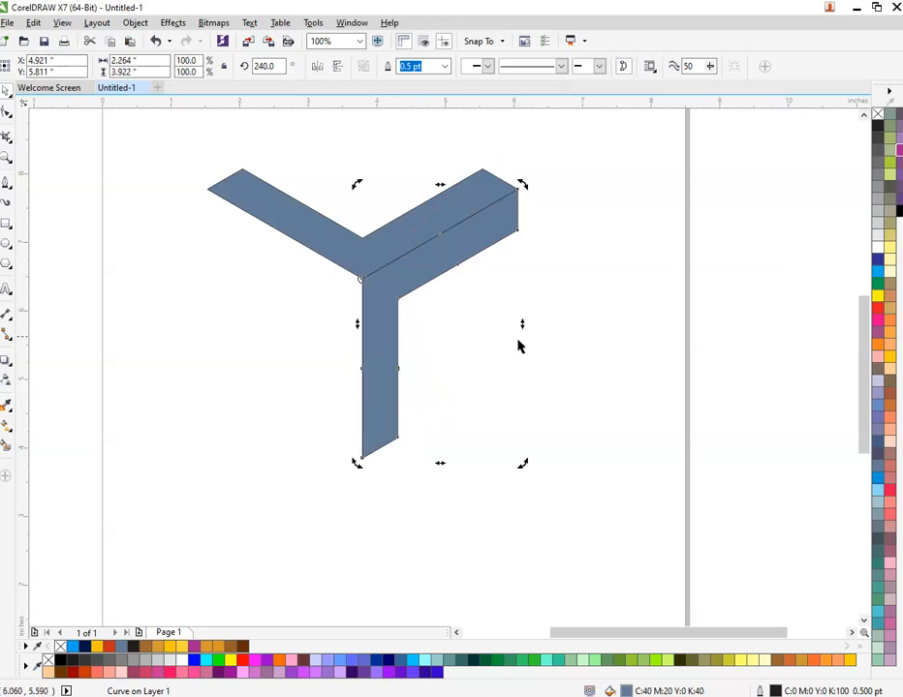
Create a horizontally mirrored copy of the rotated chevron on its opposite side to complete the three-armed shape.
left_click(382, 339)
left_click_drag(522, 324, 317, 338)
left_click(272, 372)
scroll(250, 352, "down", 1)
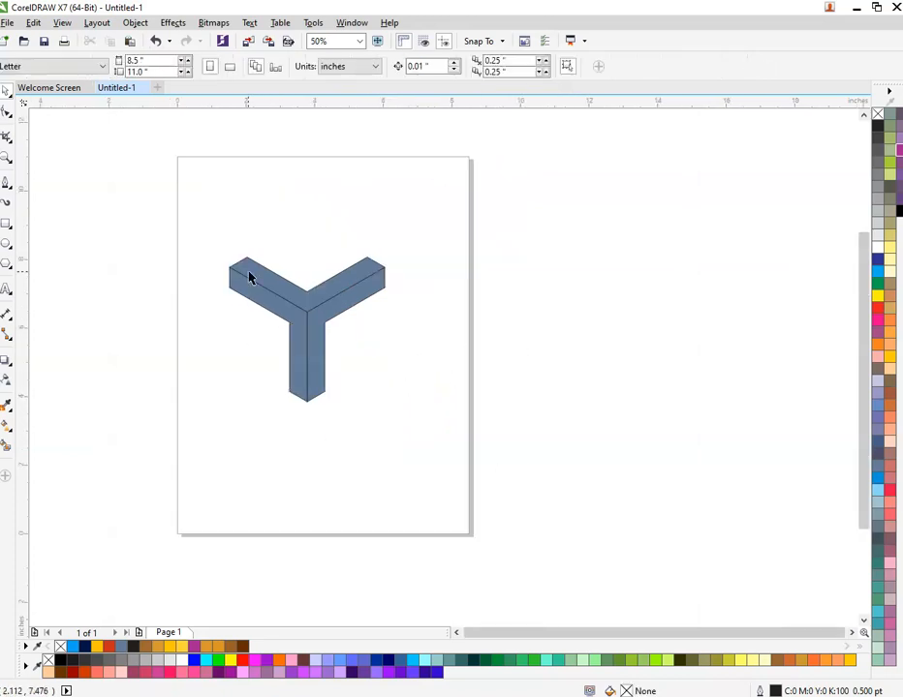
Apply a linear fountain fill to the upper chevron from its lower tip to its right corner, with yellow as the start colour.
scroll(249, 278, "up", 2)
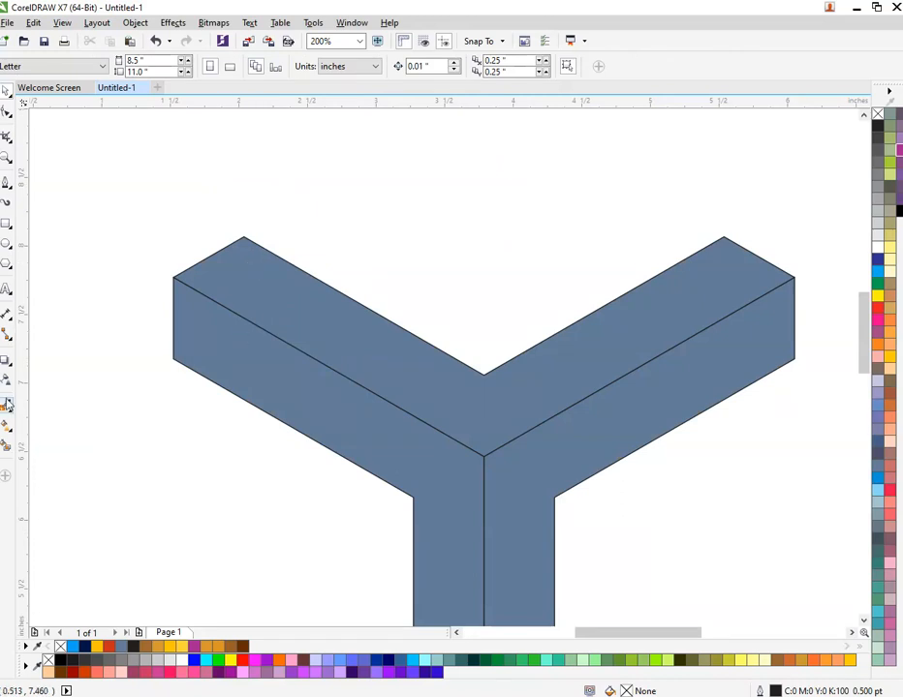
left_click(7, 428)
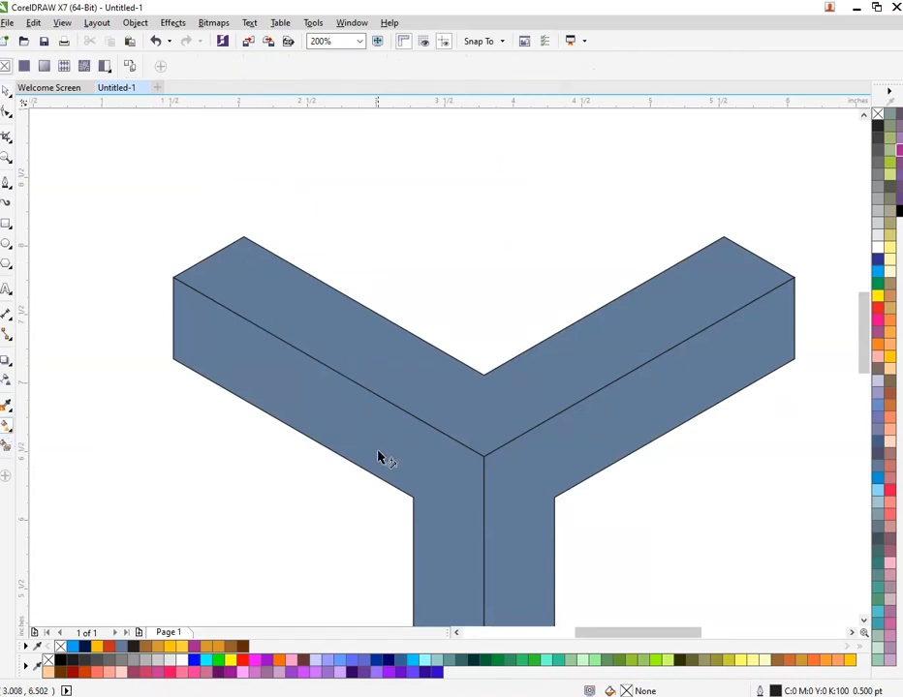
left_click(484, 459)
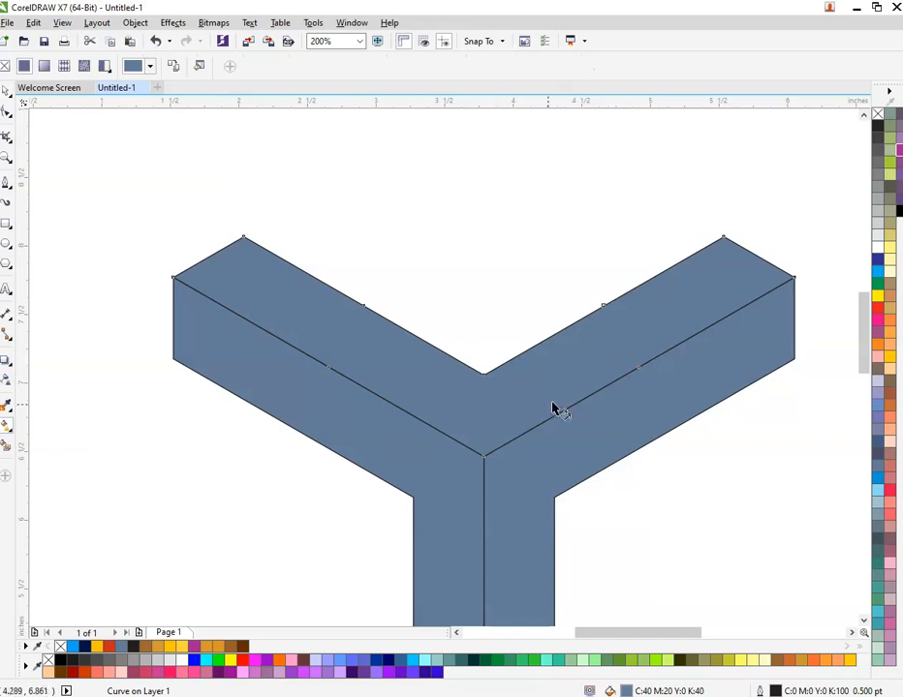
left_click_drag(484, 459, 789, 278)
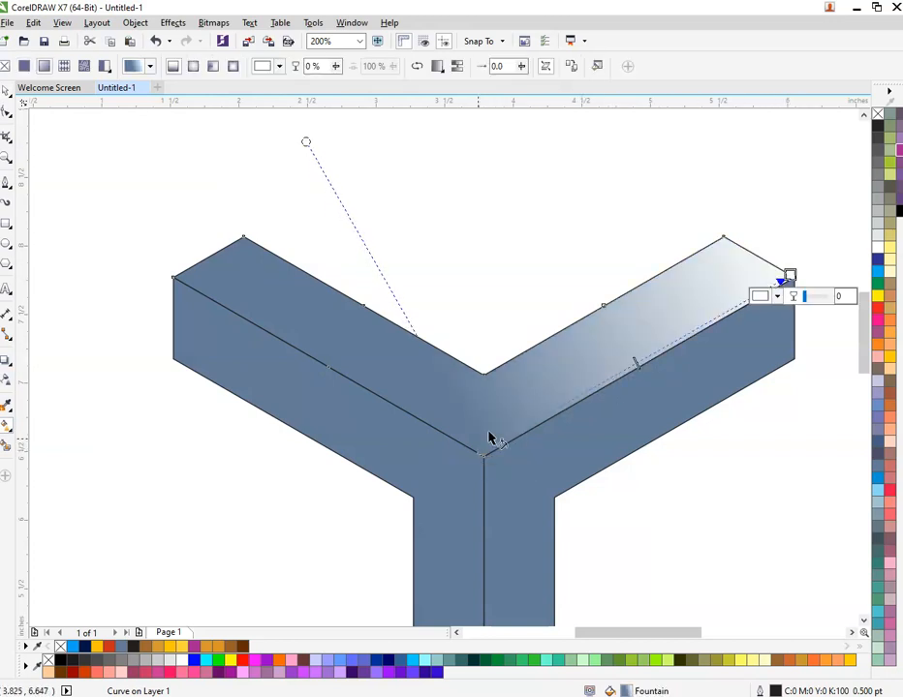
left_click_drag(482, 447, 479, 452)
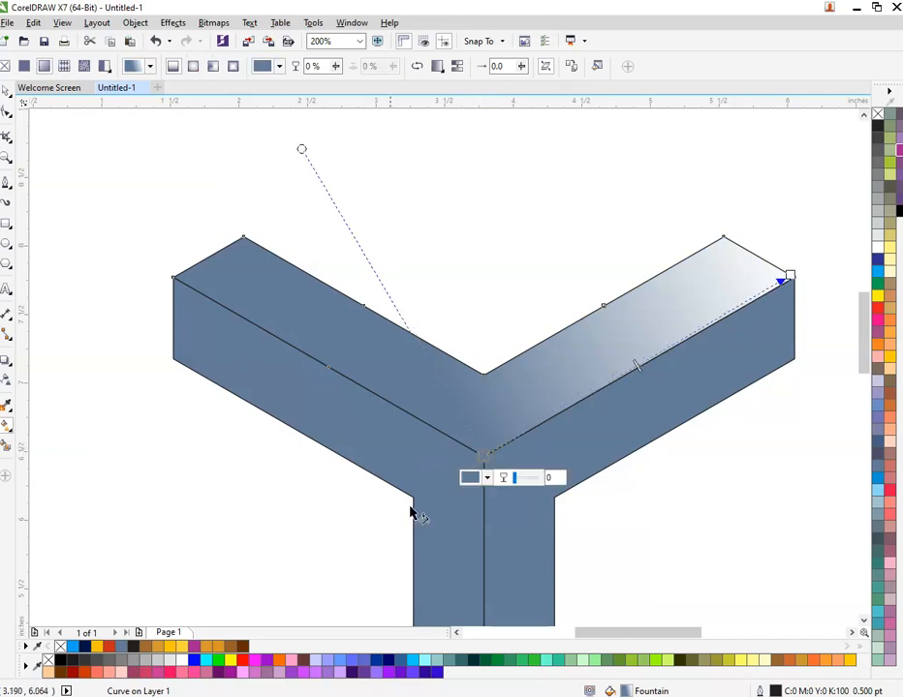
left_click(182, 647)
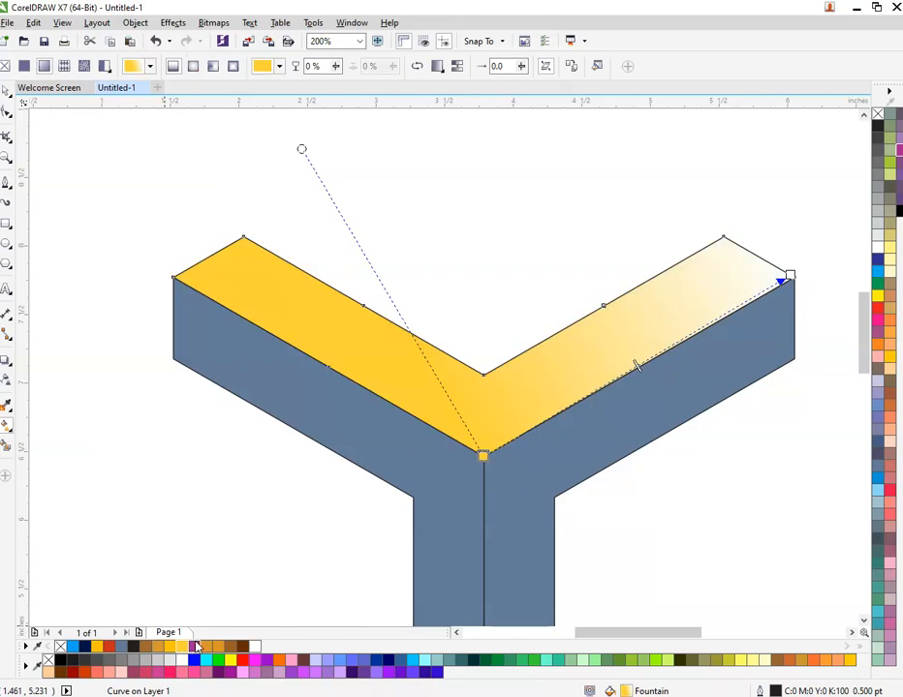
Add two intermediate colour nodes to the chevron's fountain fill and position them at about 45% and 75%.
double_click(576, 404)
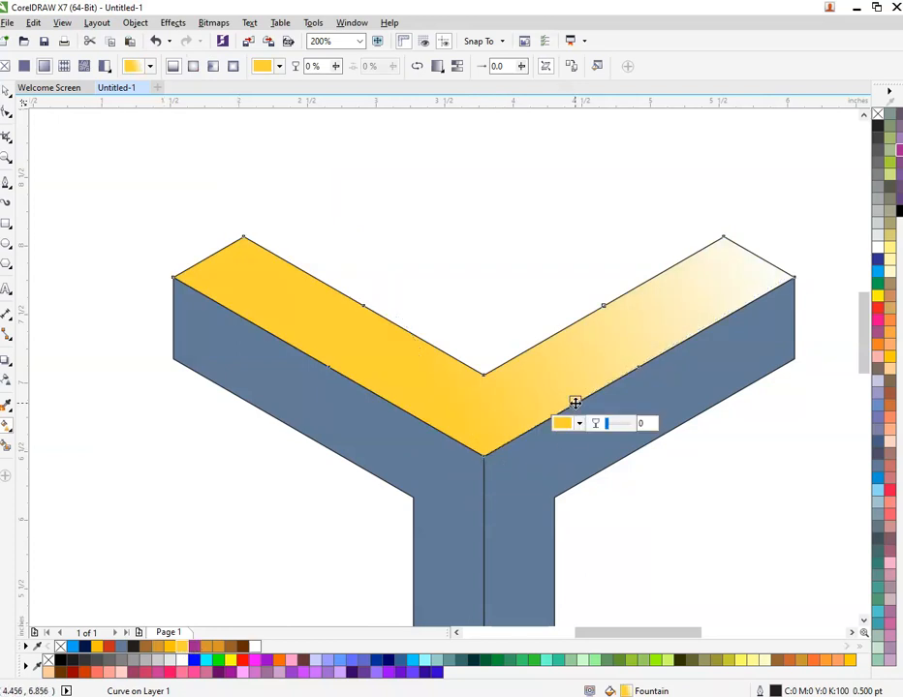
double_click(659, 353)
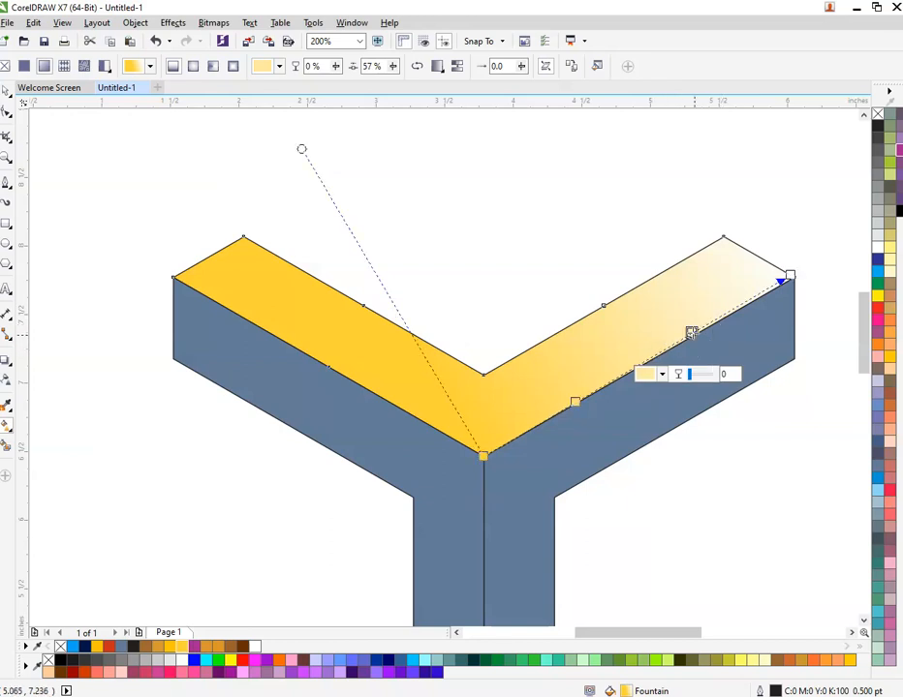
left_click_drag(690, 333, 713, 320)
left_click_drag(575, 401, 619, 374)
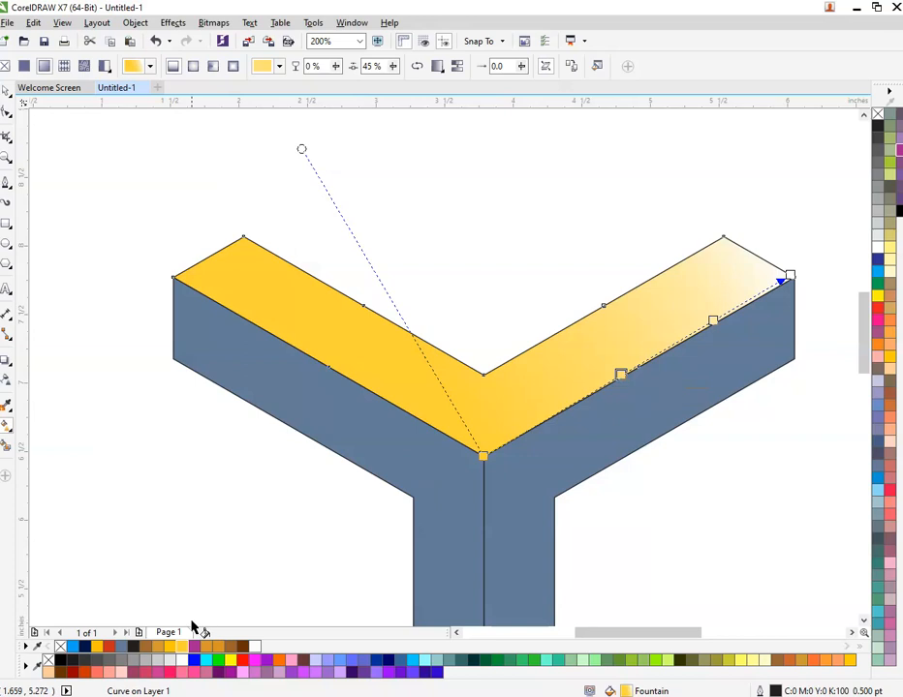
Colour the fill's 45% node deep golden yellow, the 75% node golden brown and the end node brown.
left_click(173, 649)
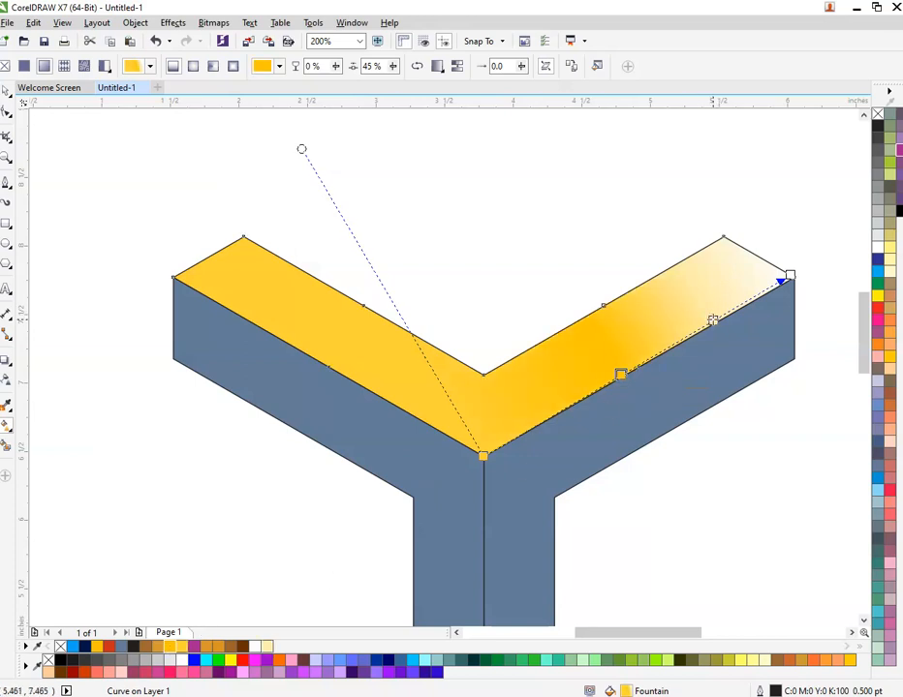
left_click(712, 320)
left_click(158, 647)
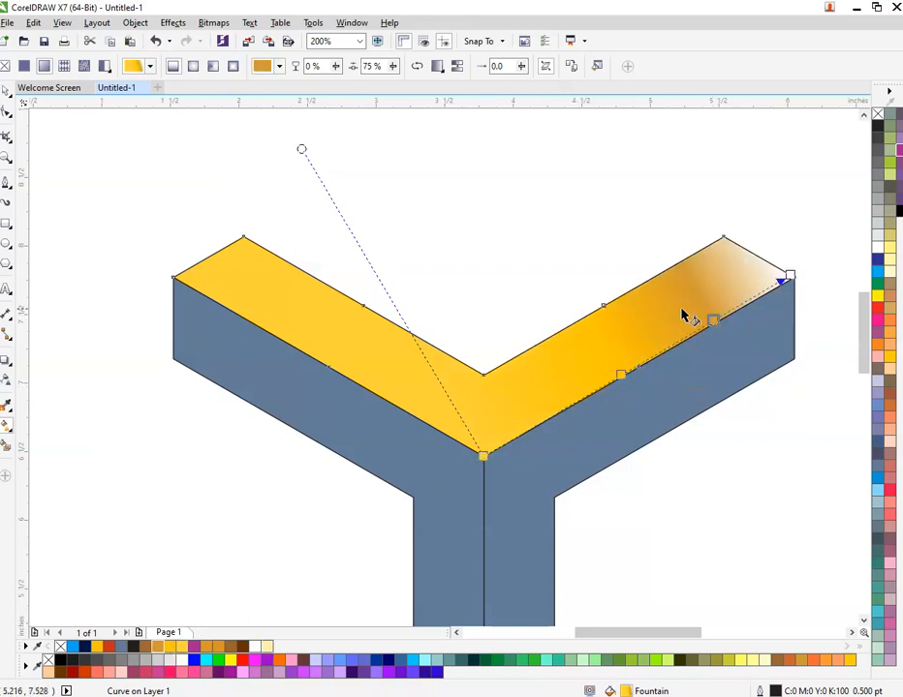
left_click(789, 275)
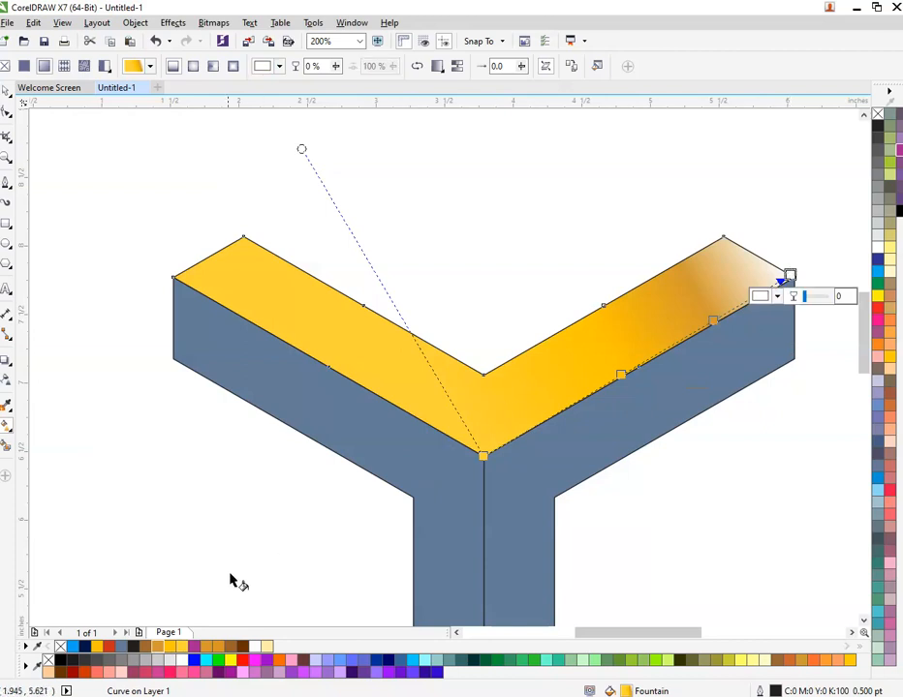
left_click(144, 648)
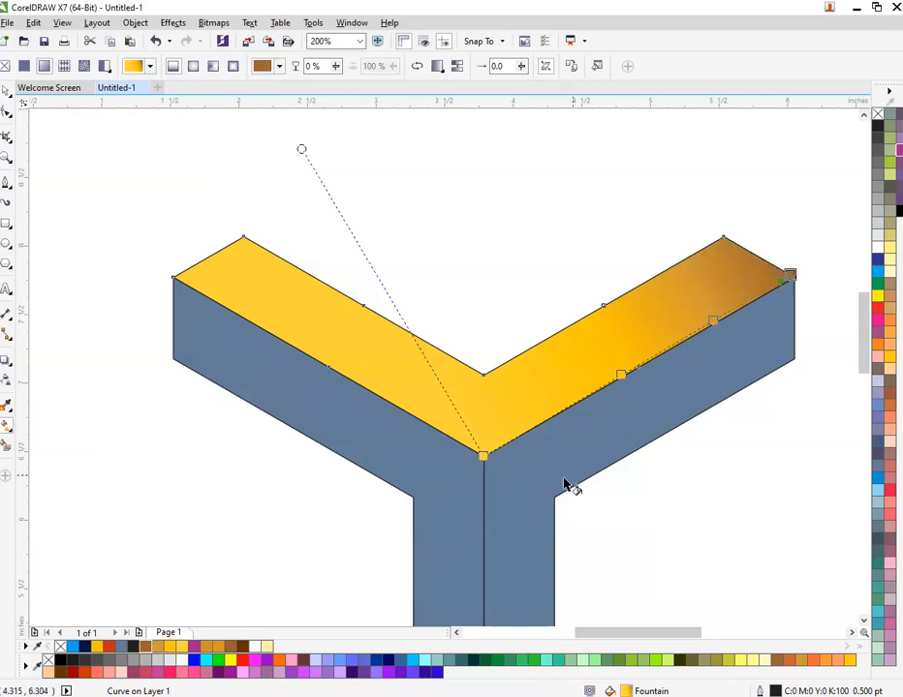
left_click(654, 495)
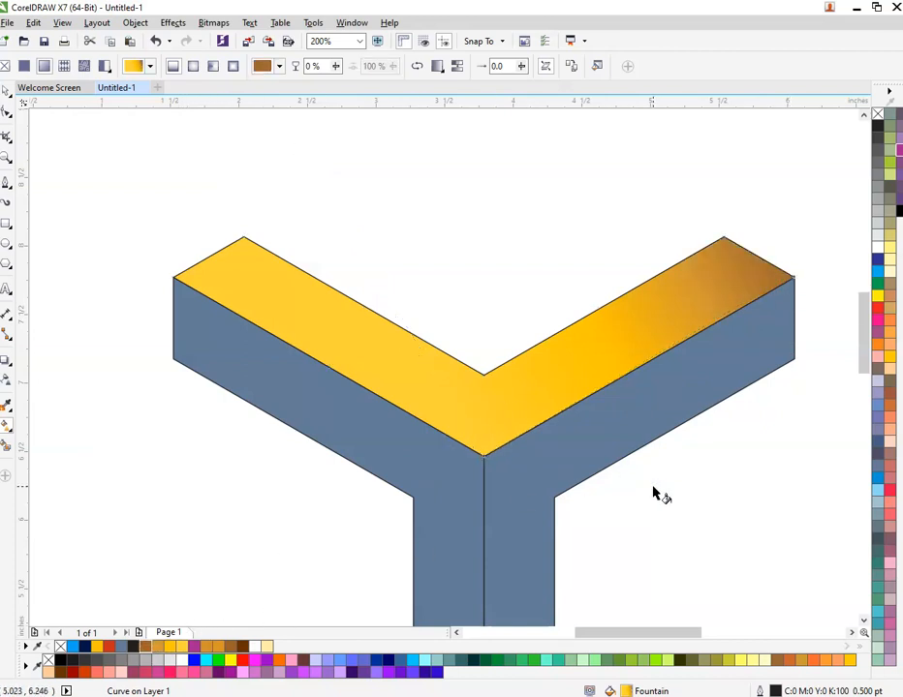
Redirect the upper chevron's fountain fill vertically upward from its lower tip and move the golden yellow node to 37%.
left_click(489, 418)
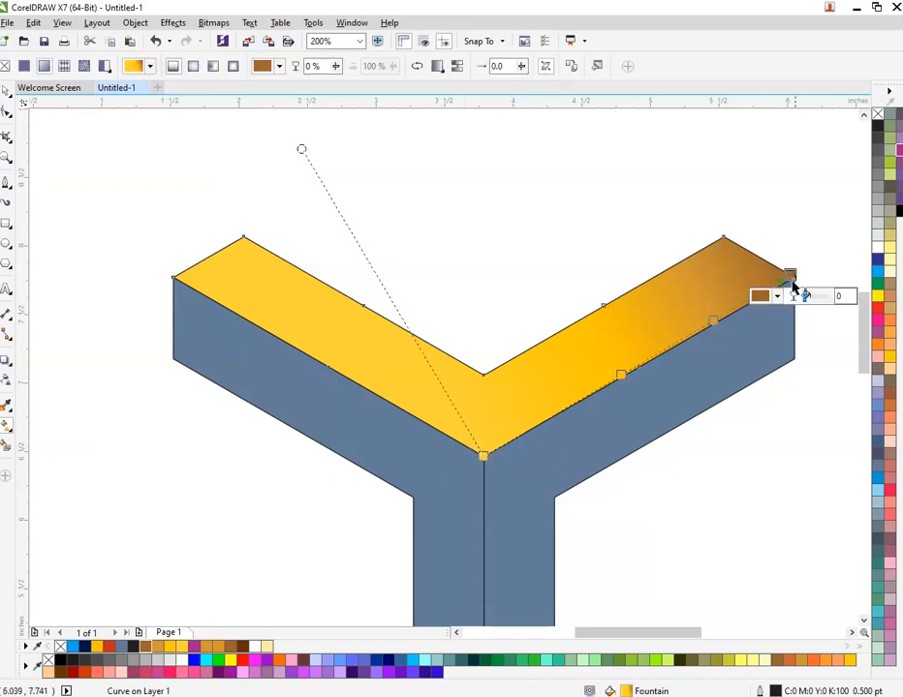
left_click_drag(789, 275, 487, 233)
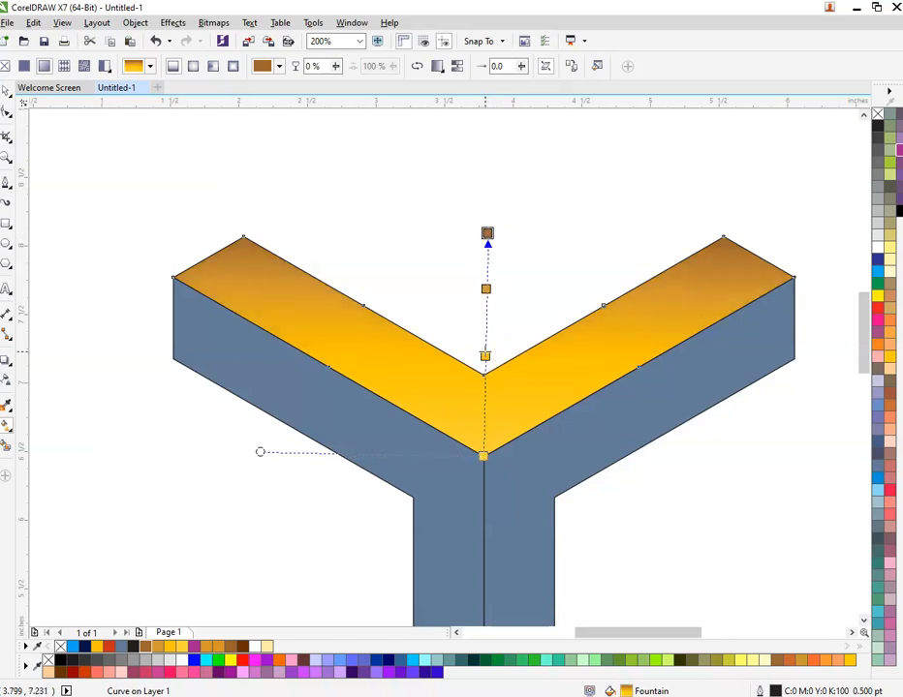
left_click_drag(485, 355, 484, 372)
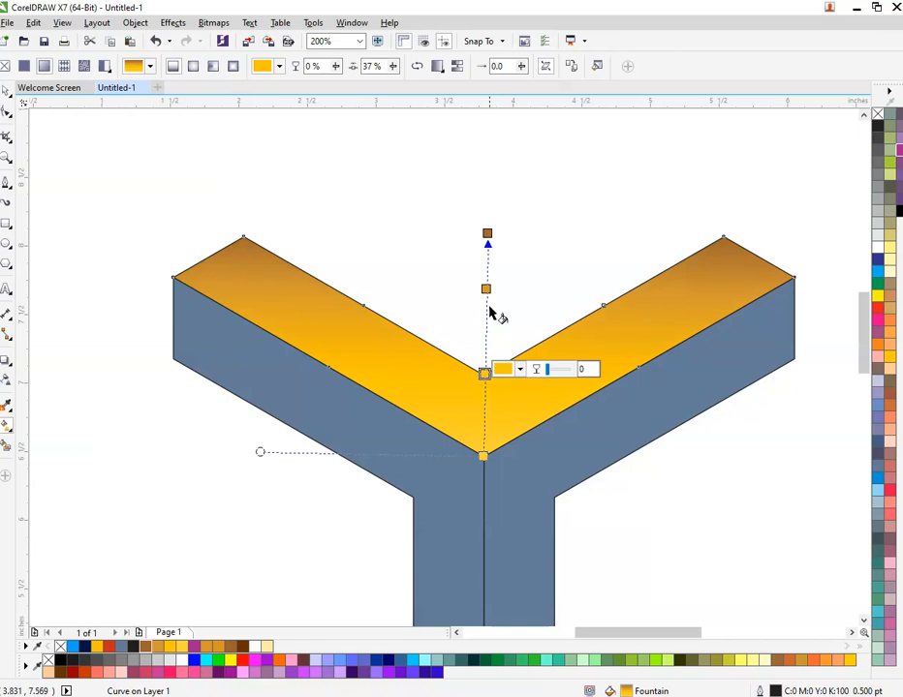
Nudge the upper chevron's golden brown node lower and give the right-hand chevron a linear fountain fill running down its inner vertical edge.
mouse_move(486, 289)
left_mouse_down()
mouse_move(485, 310)
mouse_move(485, 297)
left_mouse_up()
left_click(516, 478)
scroll(516, 479, "down", 2)
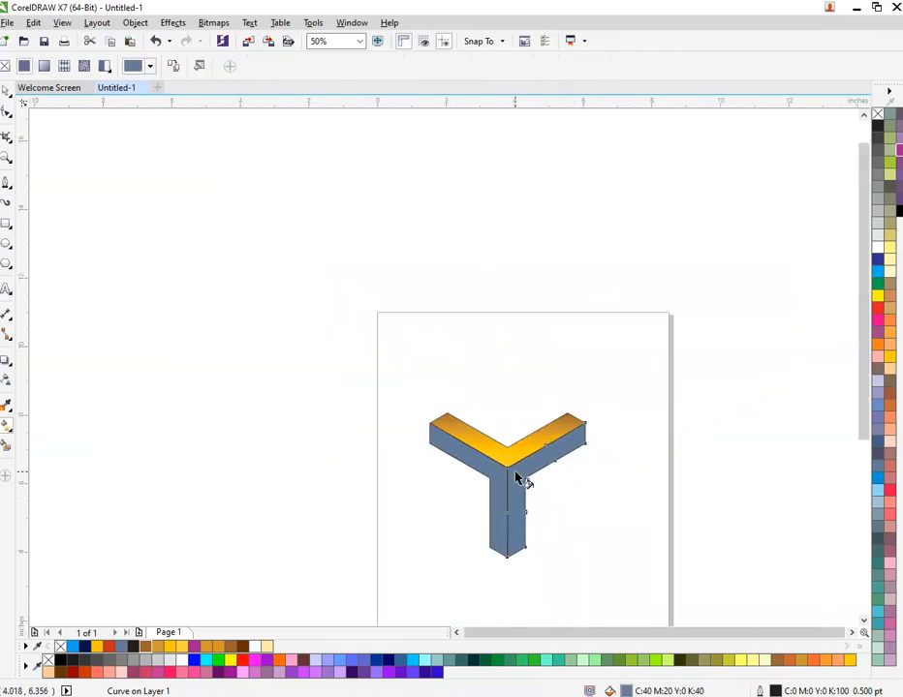
scroll(509, 534, "up", 2)
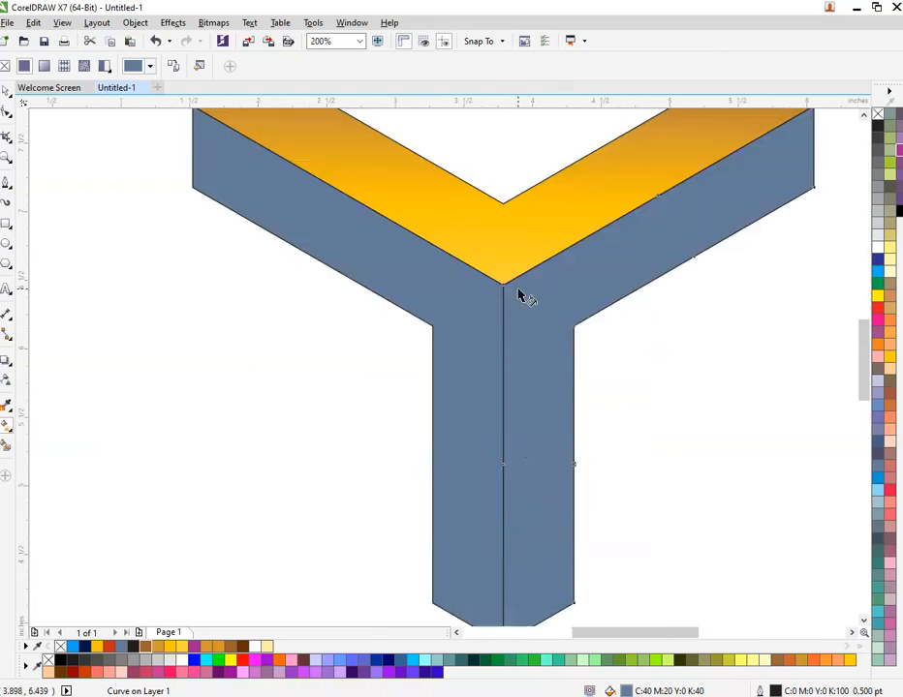
left_click_drag(505, 287, 520, 626)
scroll(513, 630, "down", 2)
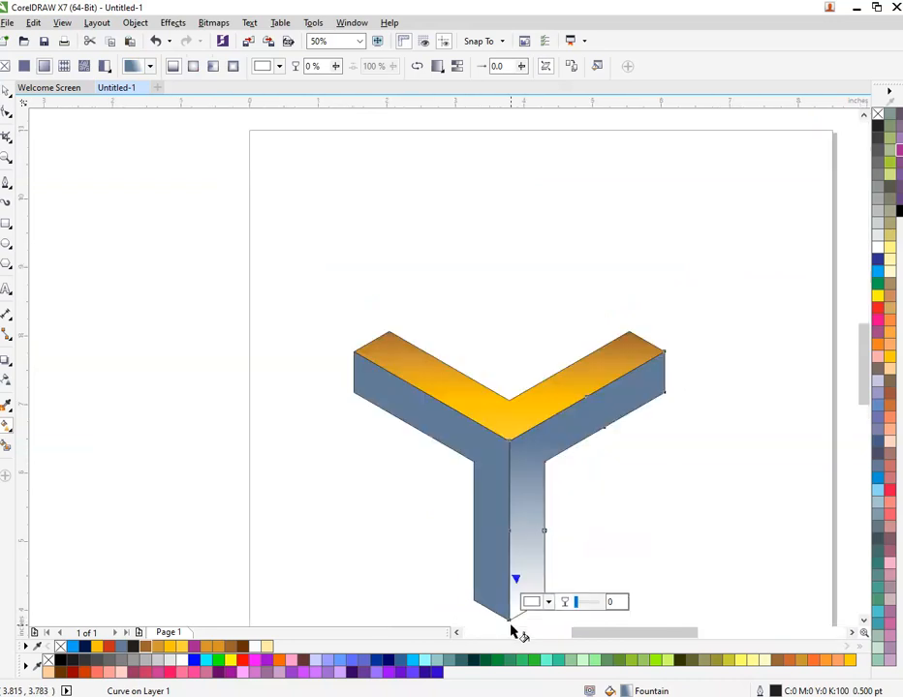
scroll(511, 631, "up", 2)
left_click_drag(516, 581, 511, 611)
left_click_drag(505, 256, 512, 260)
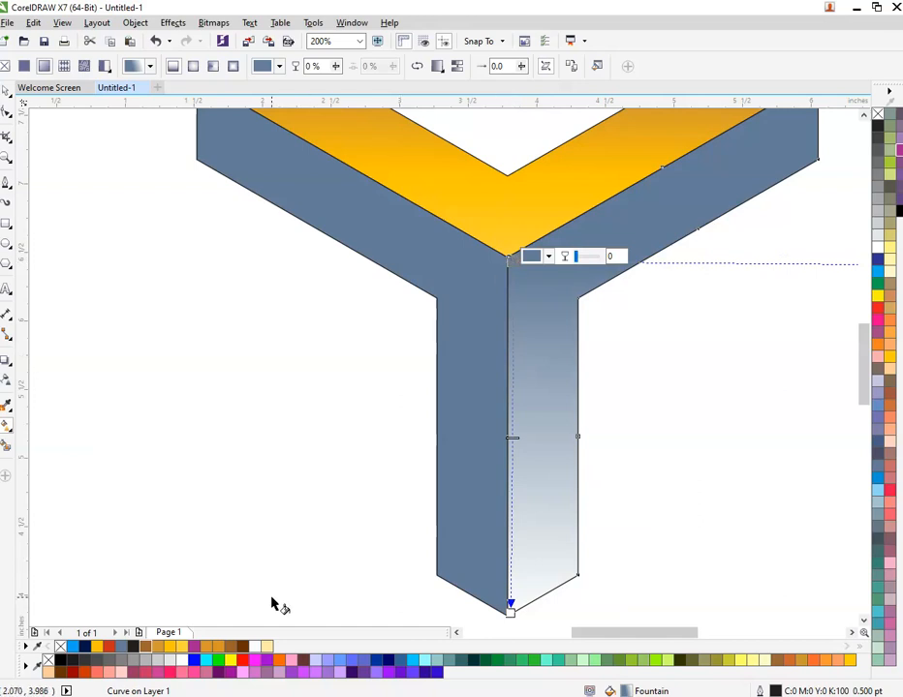
Make the right-hand chevron's fill start golden brown and add two intermediate colour nodes at about 35% and 67%.
left_click(215, 645)
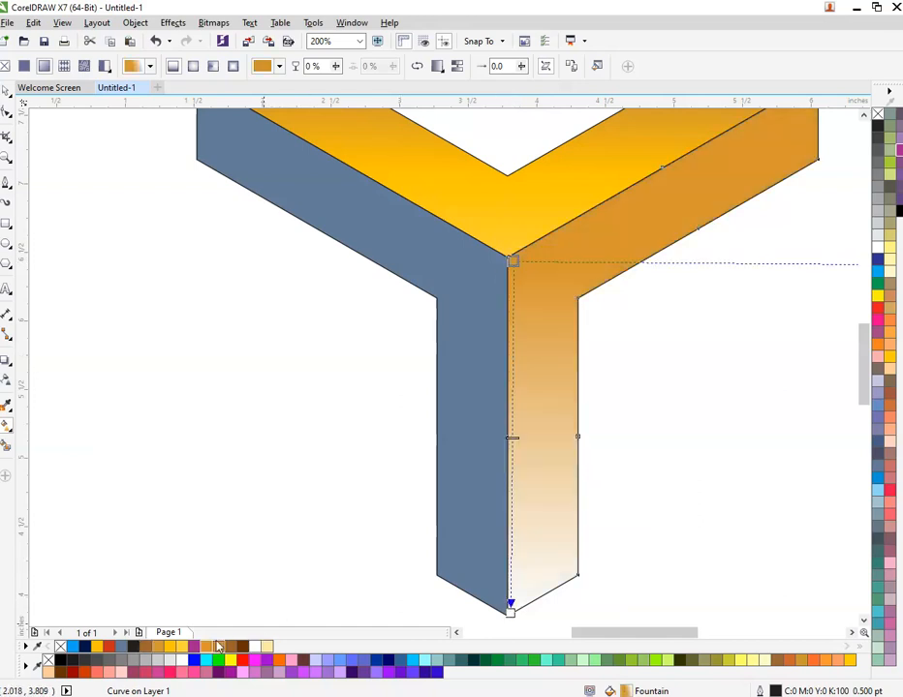
double_click(513, 331)
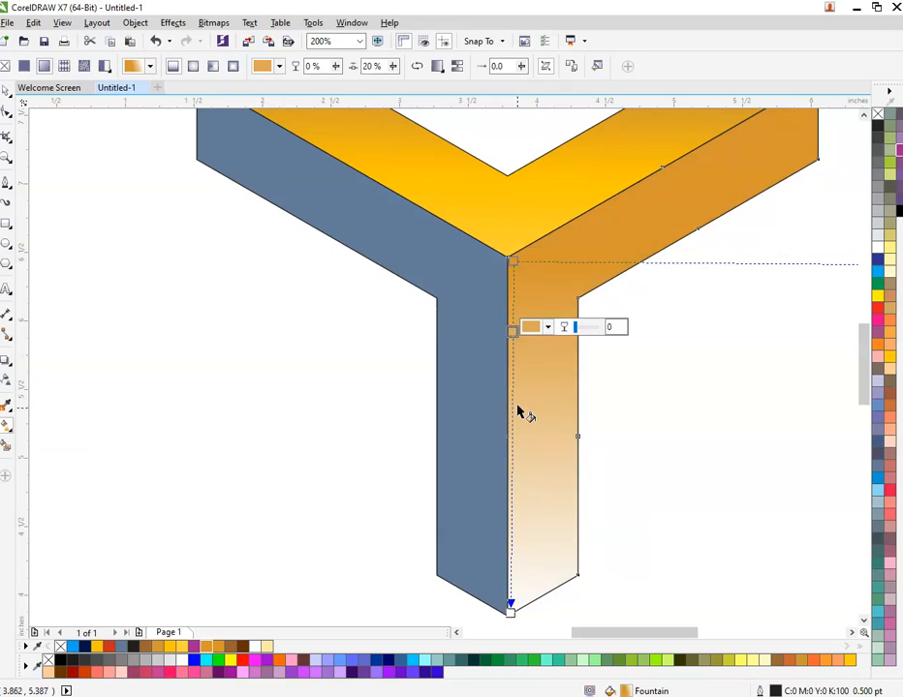
double_click(512, 472)
left_click_drag(513, 335, 513, 384)
left_click_drag(511, 472, 511, 495)
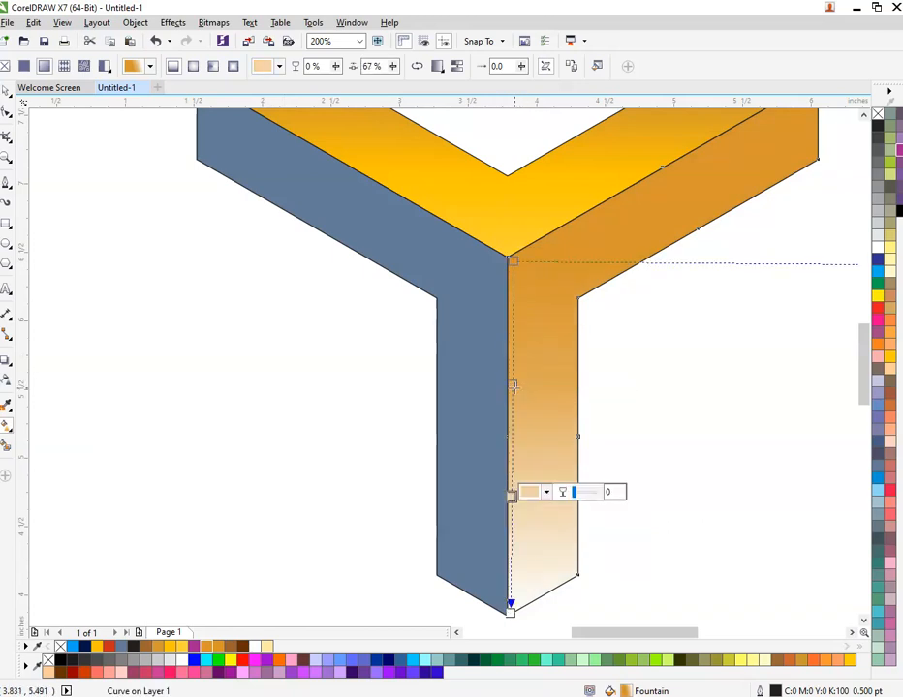
Colour the right-hand chevron's 35% node golden brown, the 67% node brown and the end node dark brown.
left_click(513, 384)
left_click(217, 646)
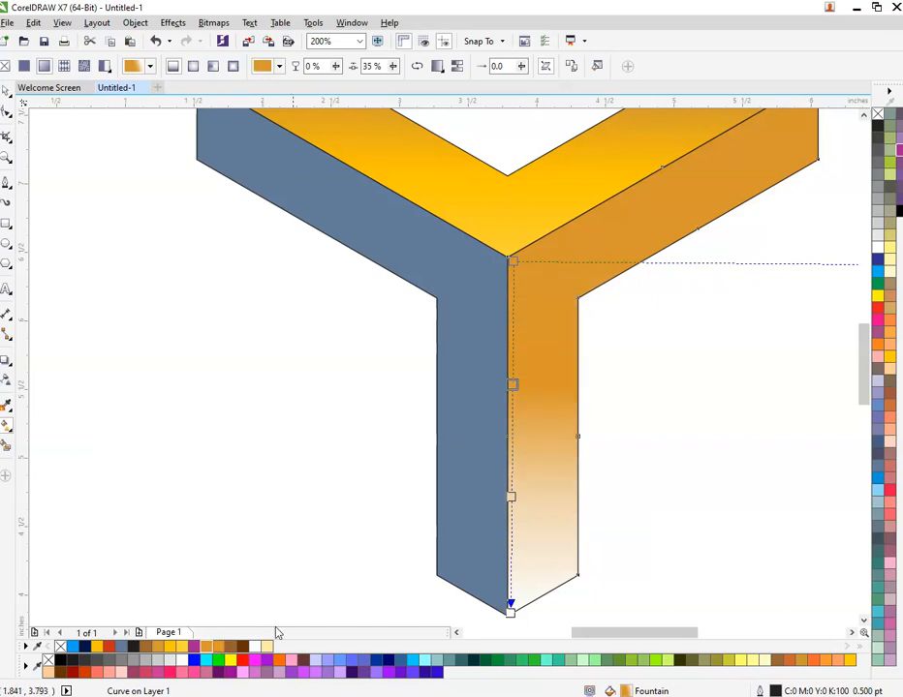
left_click(511, 497)
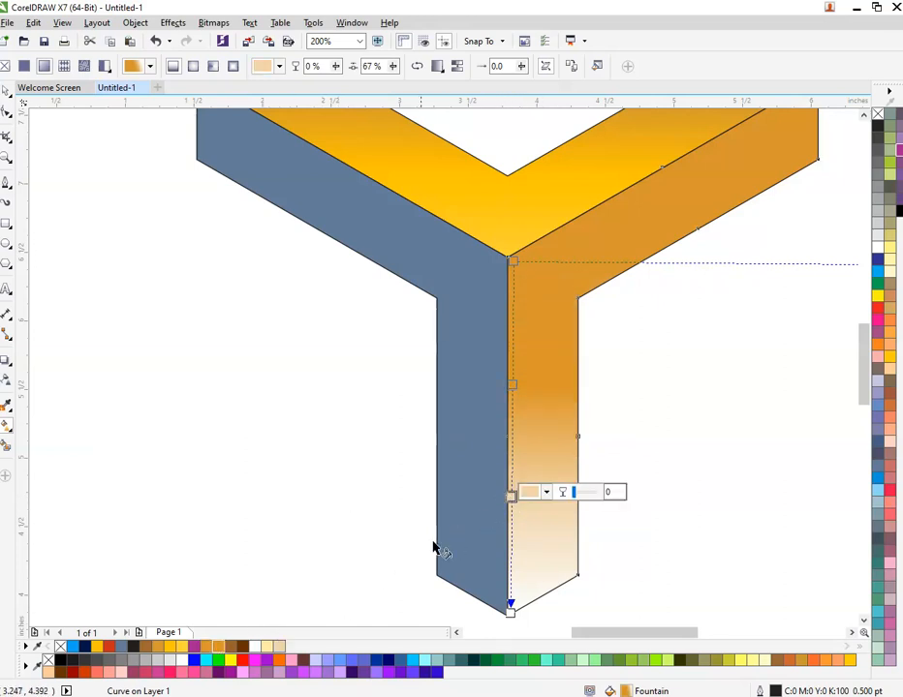
left_click(228, 648)
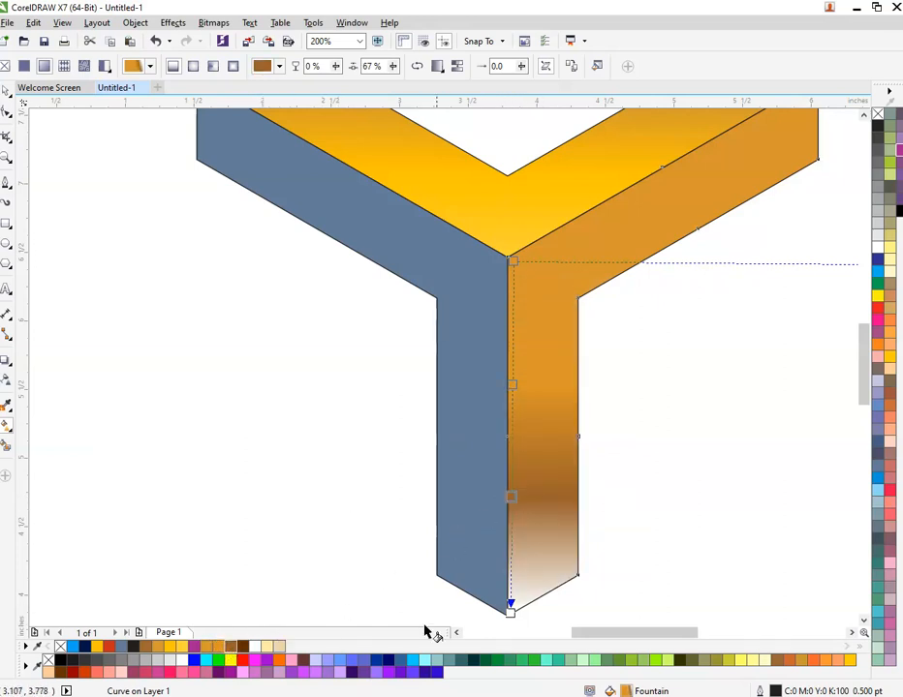
left_click(510, 608)
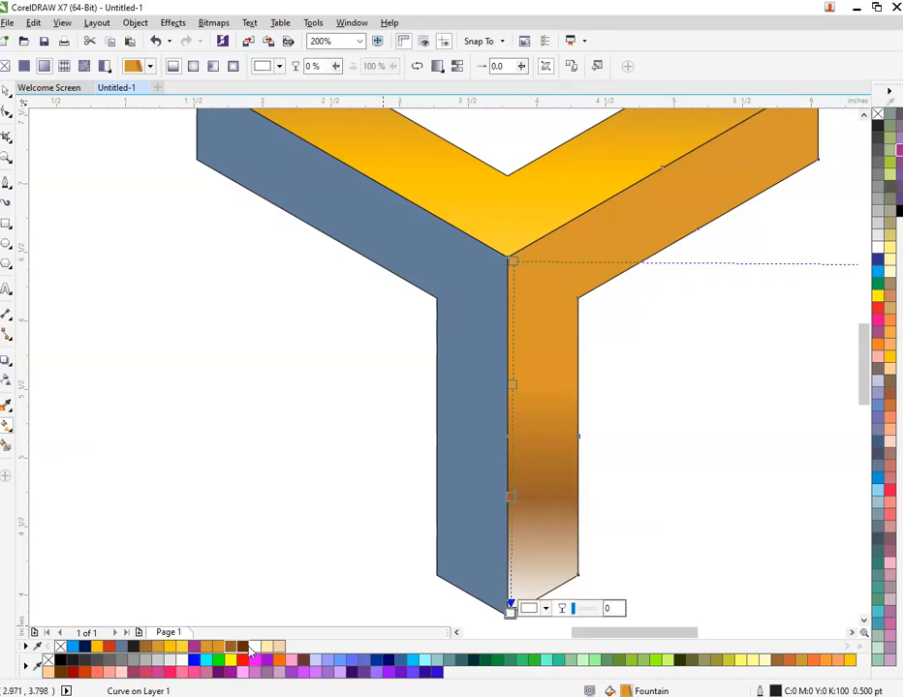
left_click(244, 646)
left_click(363, 504)
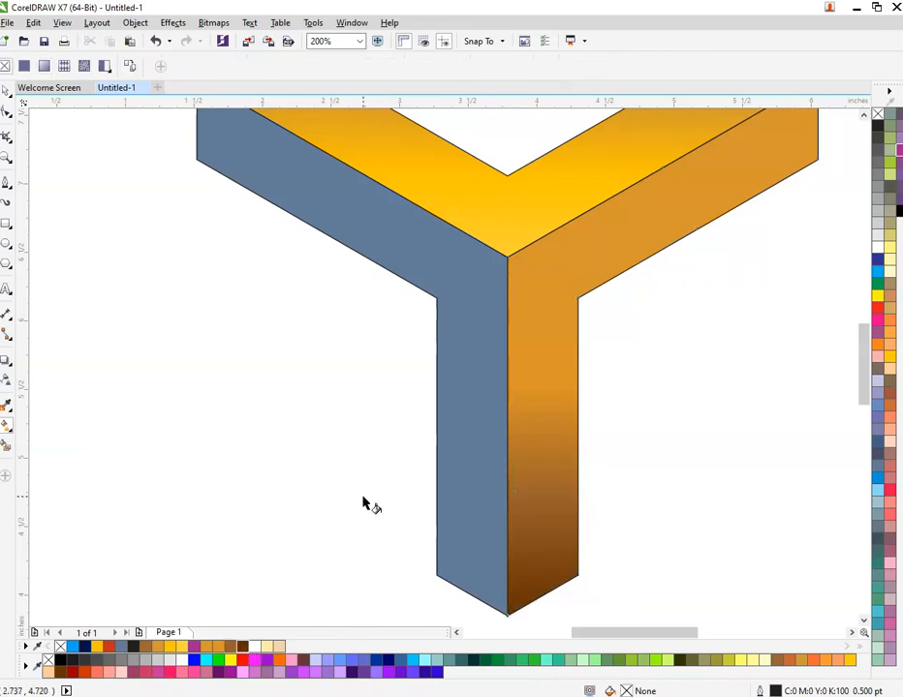
Copy the right-hand chevron's fountain fill onto the left-hand chevron.
scroll(363, 504, "down", 2)
scroll(417, 492, "up", 2)
key("space")
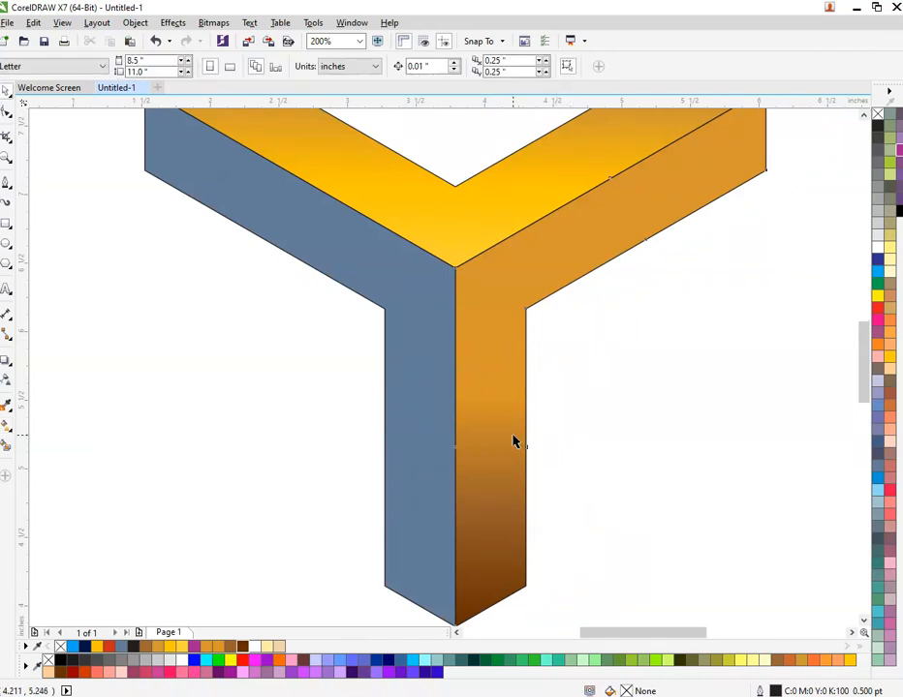
left_click(514, 442)
left_click_drag(627, 691, 407, 527)
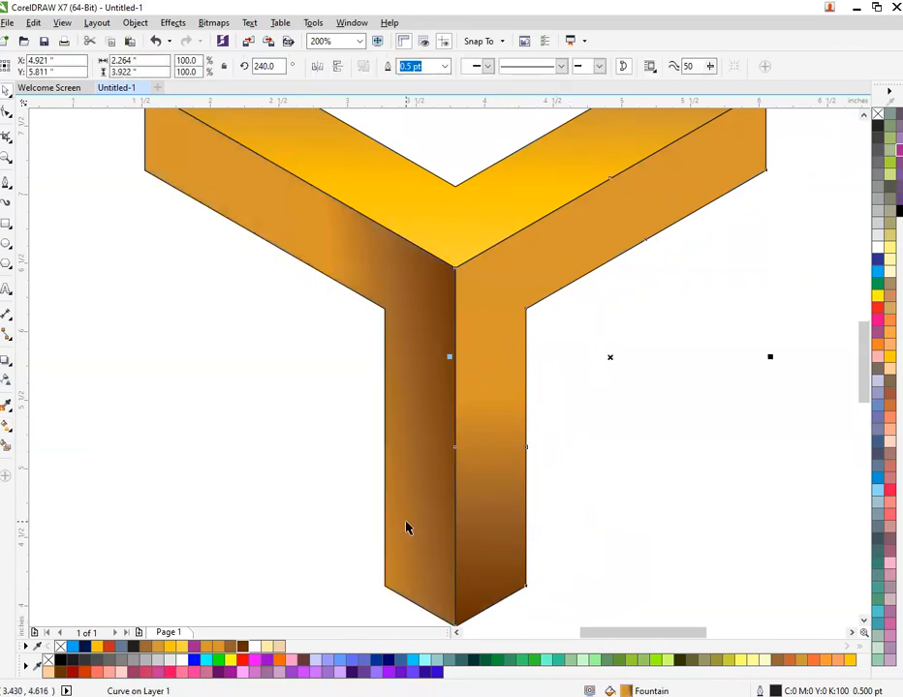
left_click(418, 429)
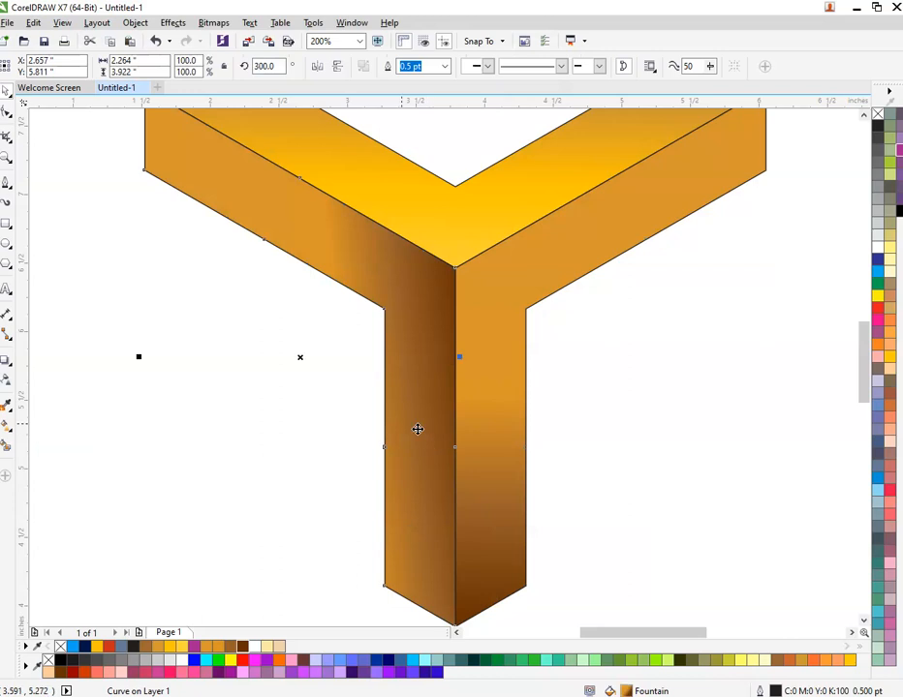
Redirect the left-hand chevron's fountain fill from the central junction diagonally down to the left, ending outside the shape.
left_click(7, 445)
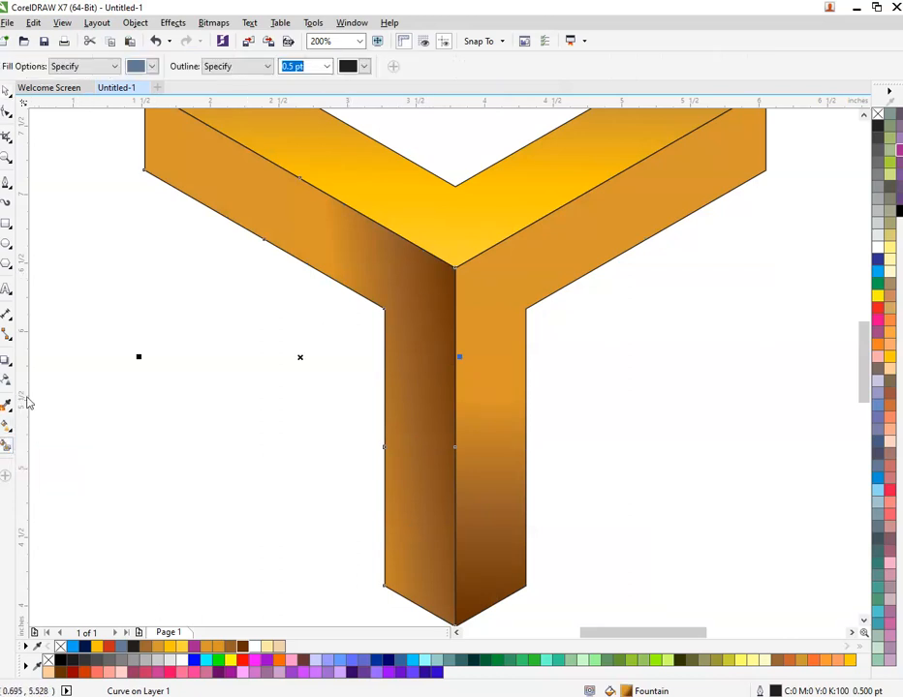
left_click(7, 424)
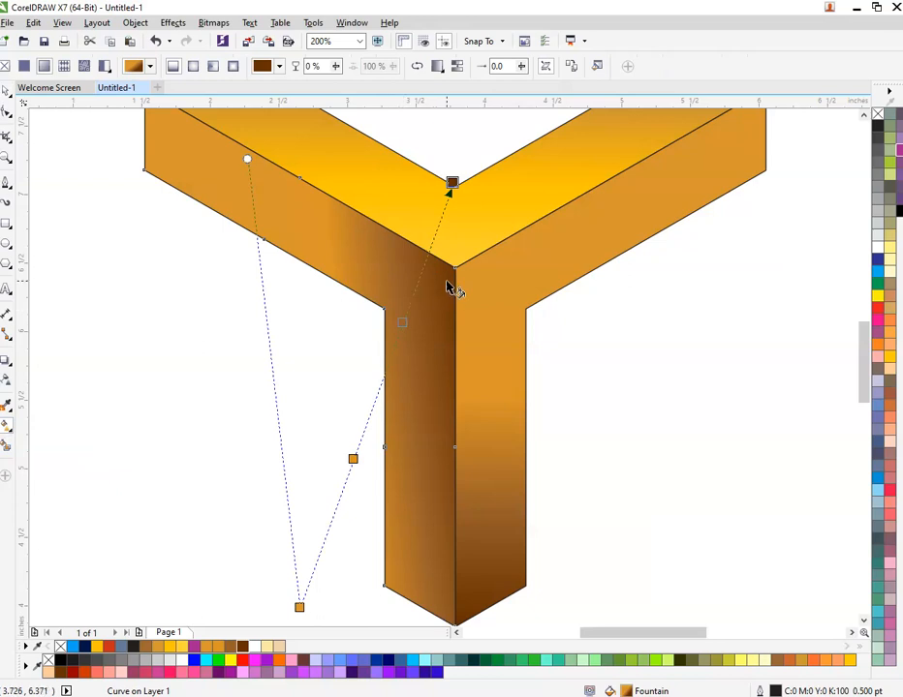
left_click_drag(448, 276, 447, 606)
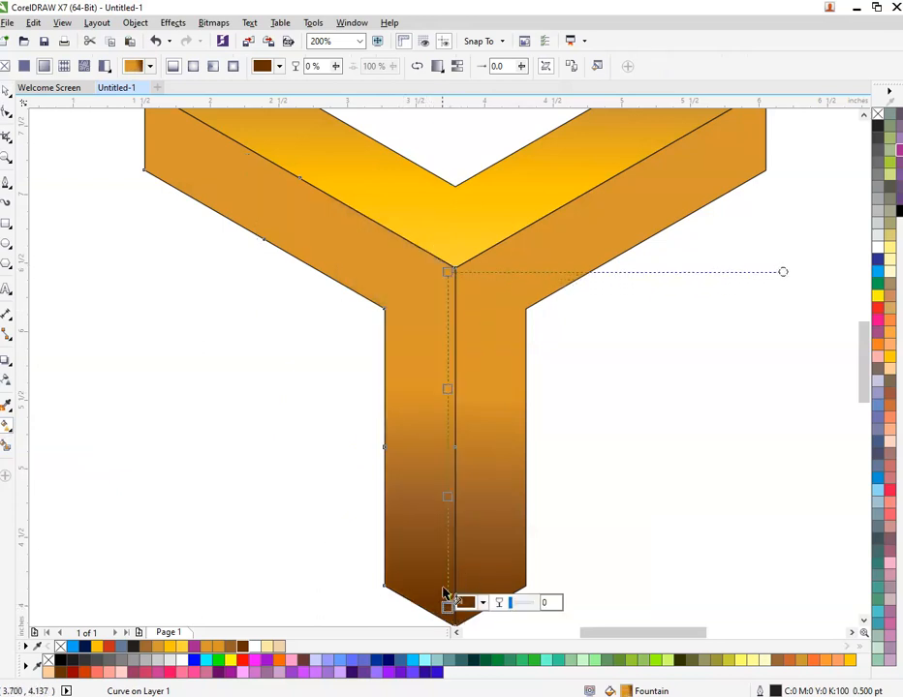
left_click_drag(448, 607, 161, 467)
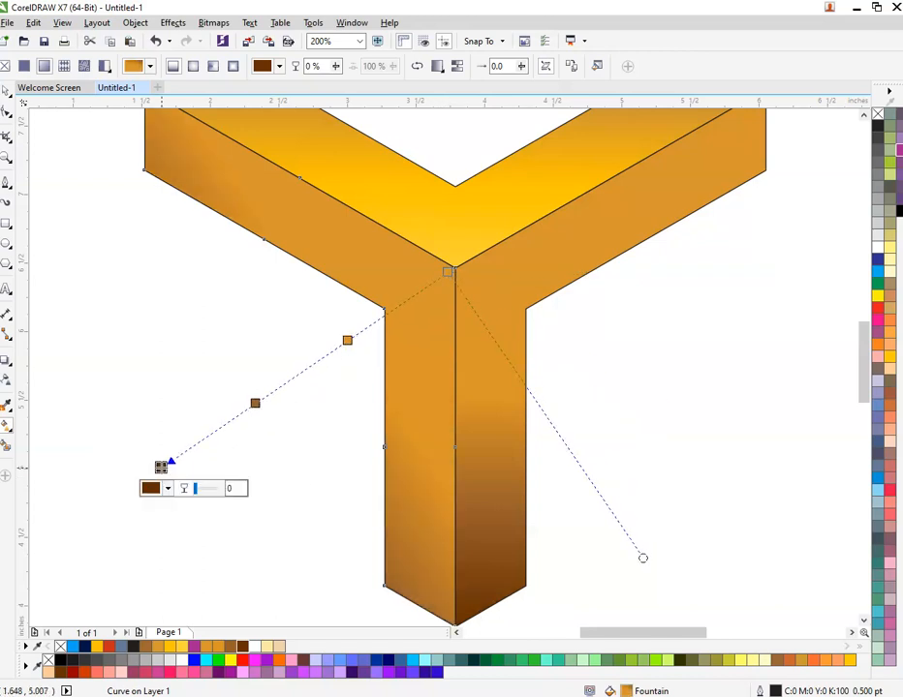
scroll(438, 397, "down", 2)
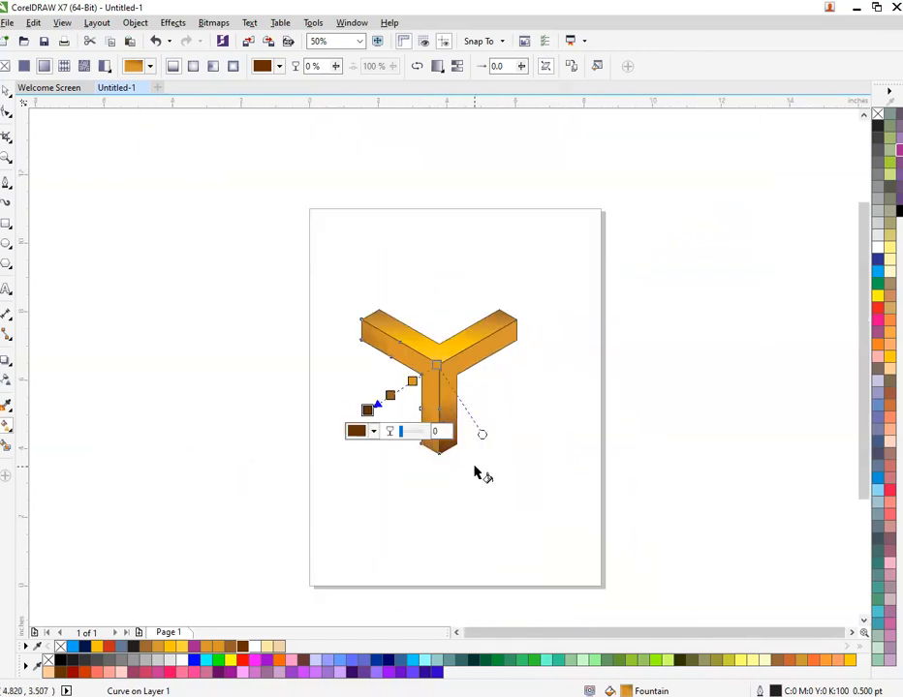
key("space")
left_click(474, 476)
Remove the outlines from all three chevrons and group them.
left_click_drag(352, 257, 531, 465)
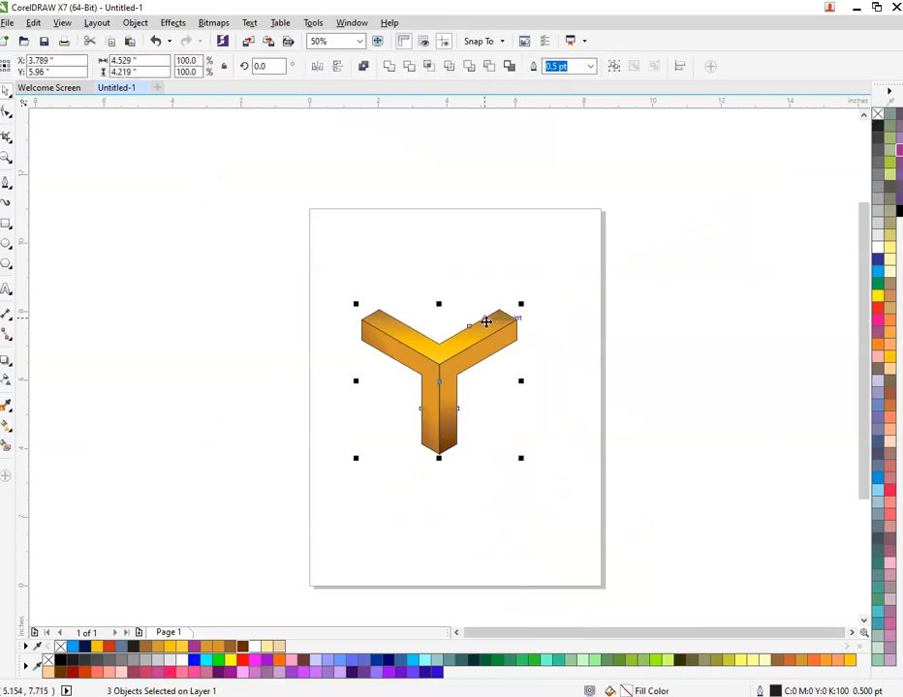
right_click(878, 116)
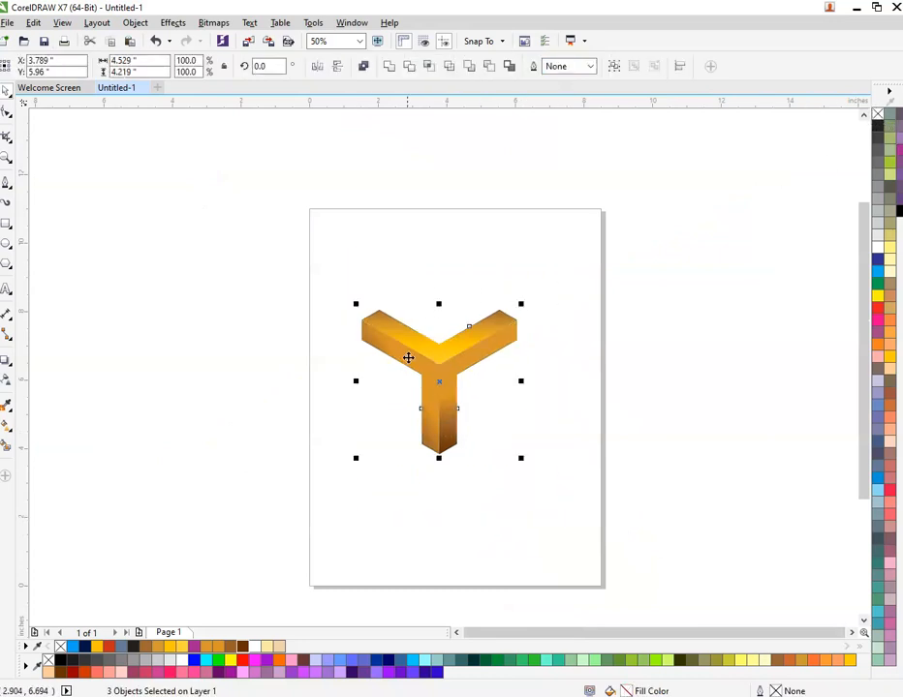
scroll(408, 358, "up", 1)
key("Escape")
left_click_drag(284, 211, 675, 618)
key("ctrl+g")
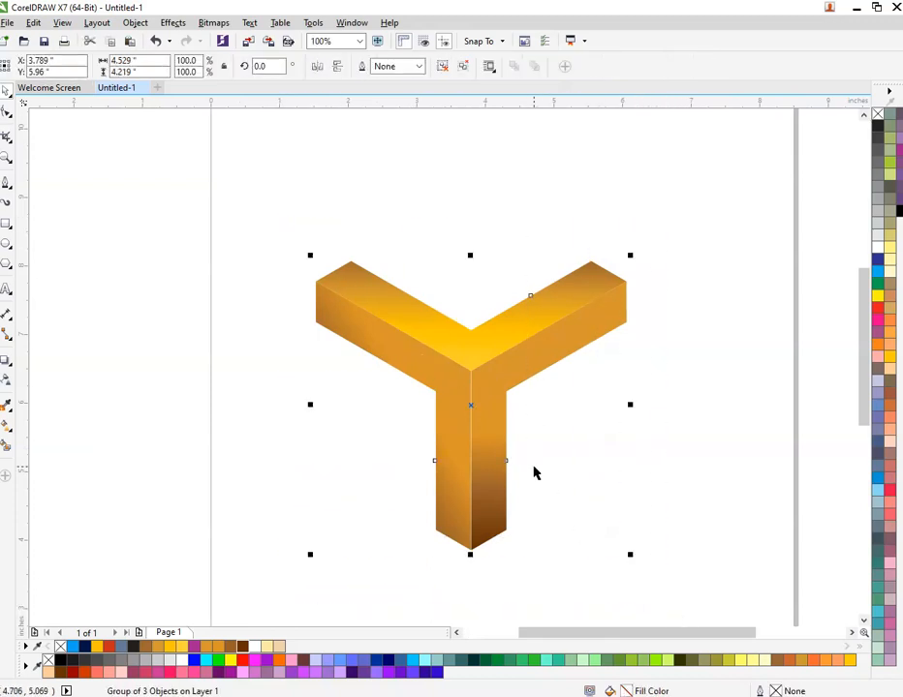
Scale the grouped logo down proportionally to about 52% around its centre.
scroll(534, 473, "down", 1)
left_click_drag(585, 510, 548, 488)
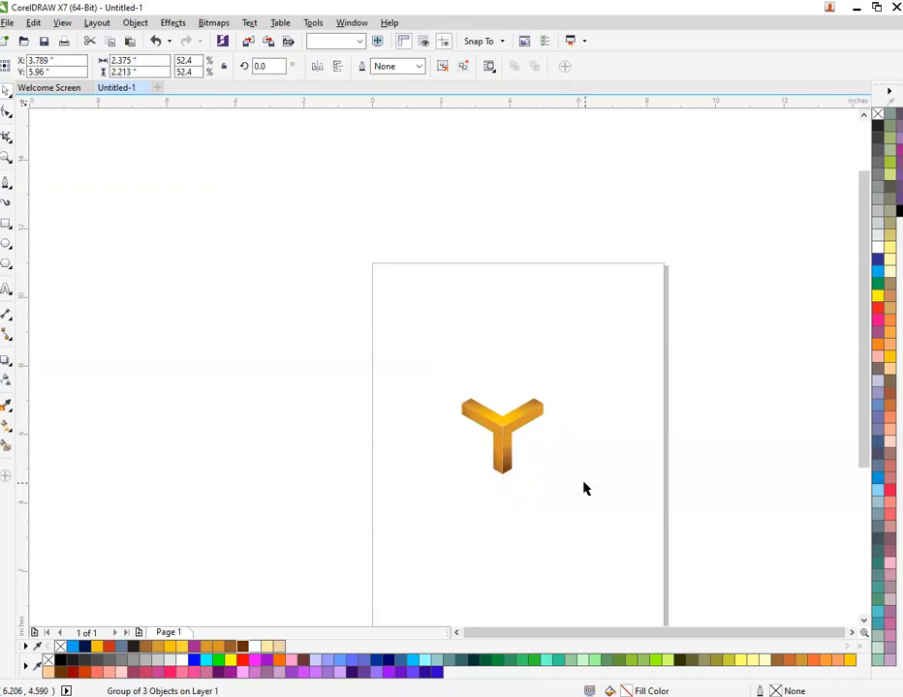
left_click(583, 488)
Ungroup the logo into its three separate chevrons.
scroll(515, 455, "up", 2)
scroll(469, 362, "up", 1)
left_click(506, 397)
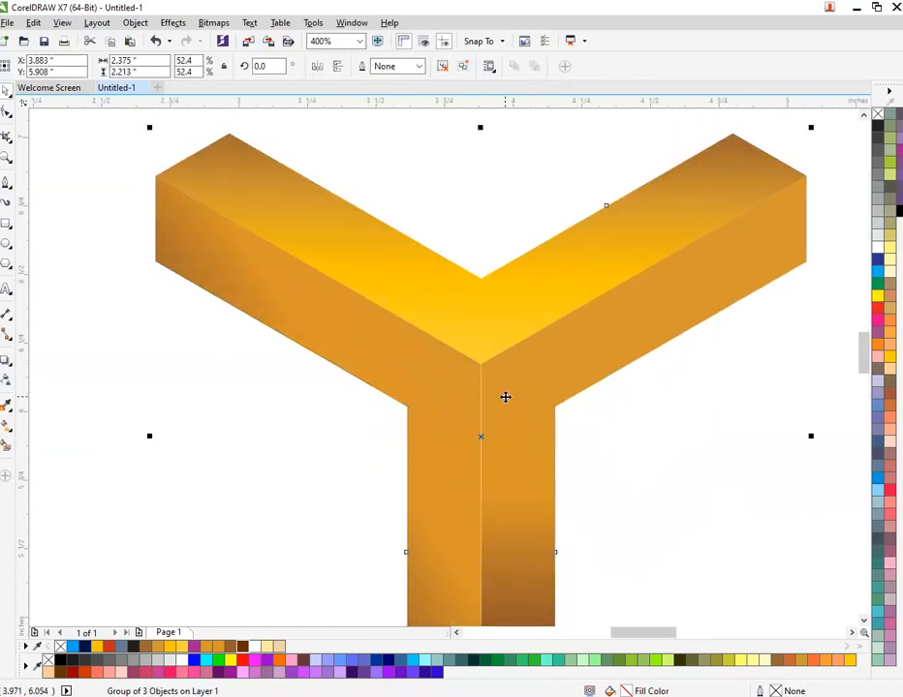
key("ctrl+u")
key("Escape")
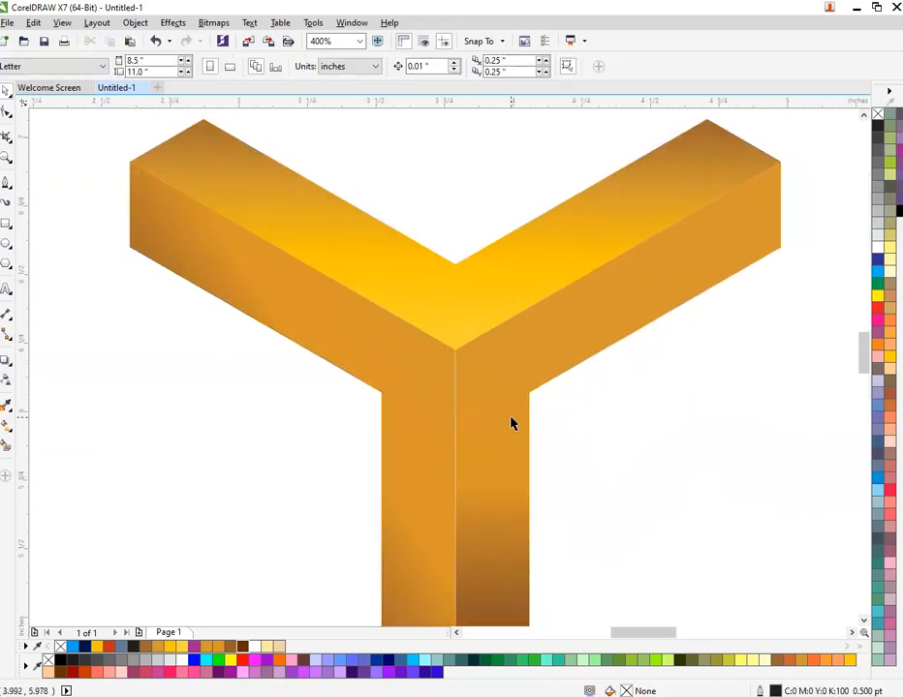
Shift the right-hand chevron slightly down and snap its inner corner back to the upper chevron's lower tip.
scroll(456, 380, "up", 2)
left_click(514, 383)
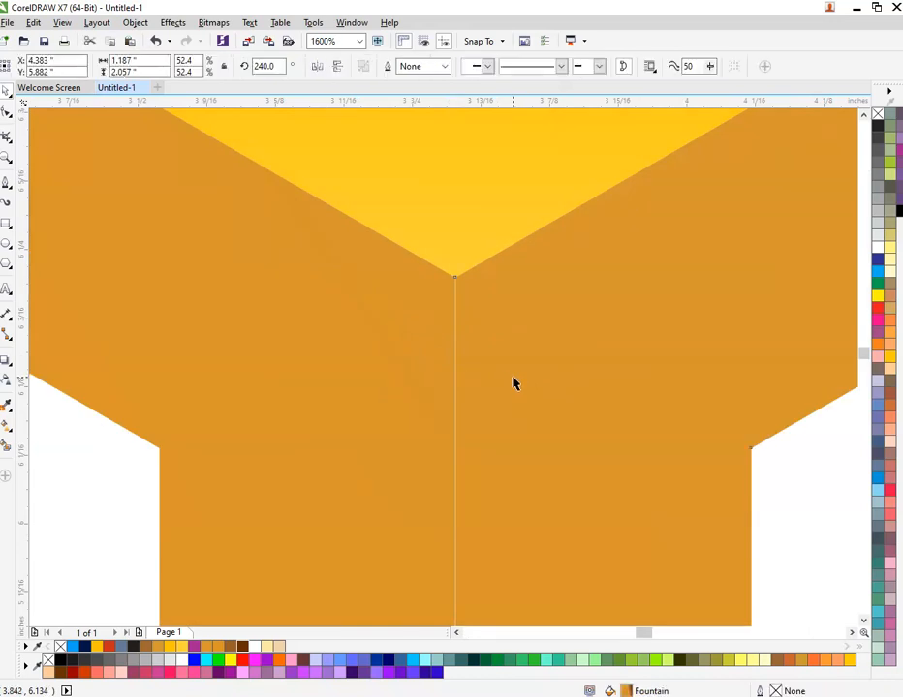
left_click_drag(513, 377, 513, 384)
scroll(447, 285, "up", 3)
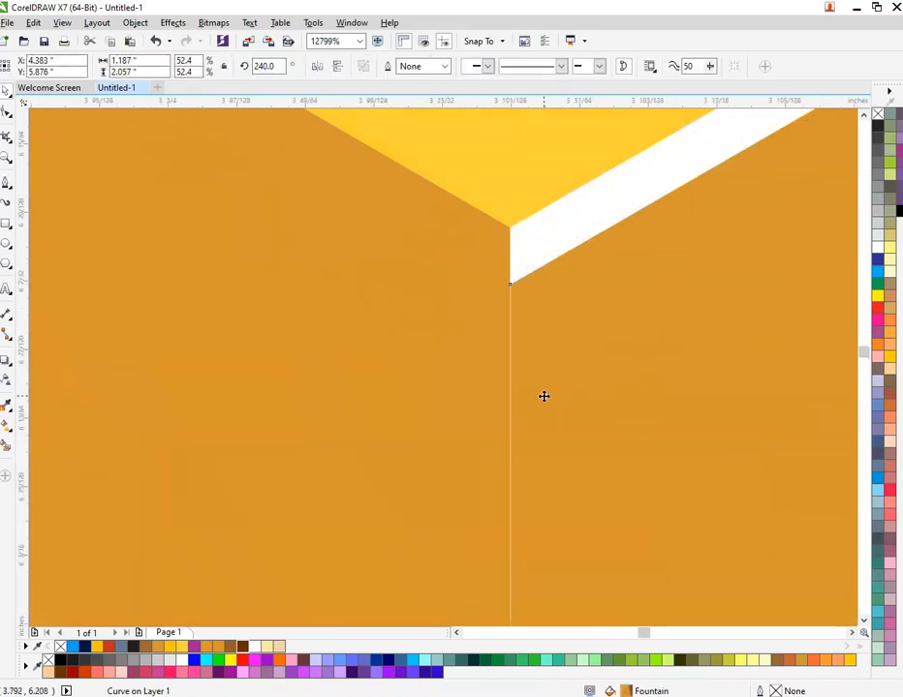
left_click_drag(562, 416, 560, 361)
scroll(560, 361, "down", 6)
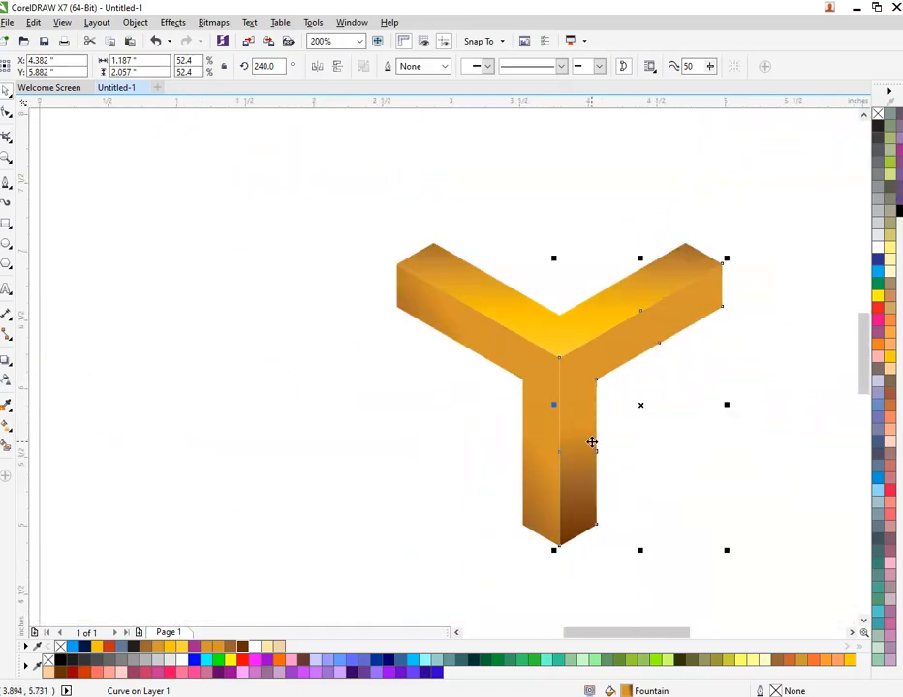
key("Escape")
scroll(562, 381, "up", 2)
scroll(562, 381, "down", 3)
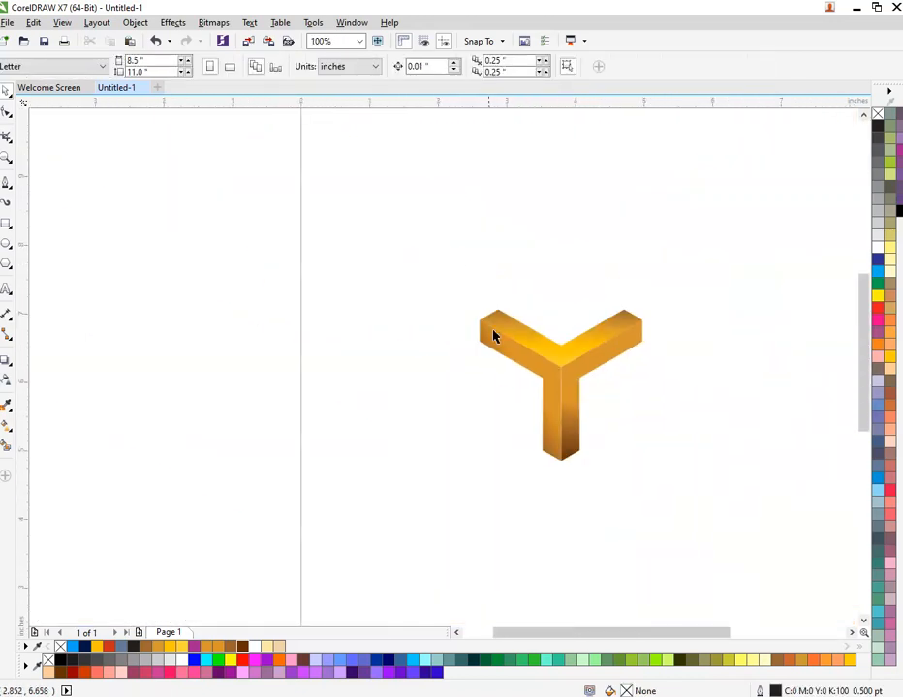
Group the three chevrons of the logo again.
left_click_drag(450, 249, 655, 531)
key("ctrl+g")
scroll(520, 465, "down", 1)
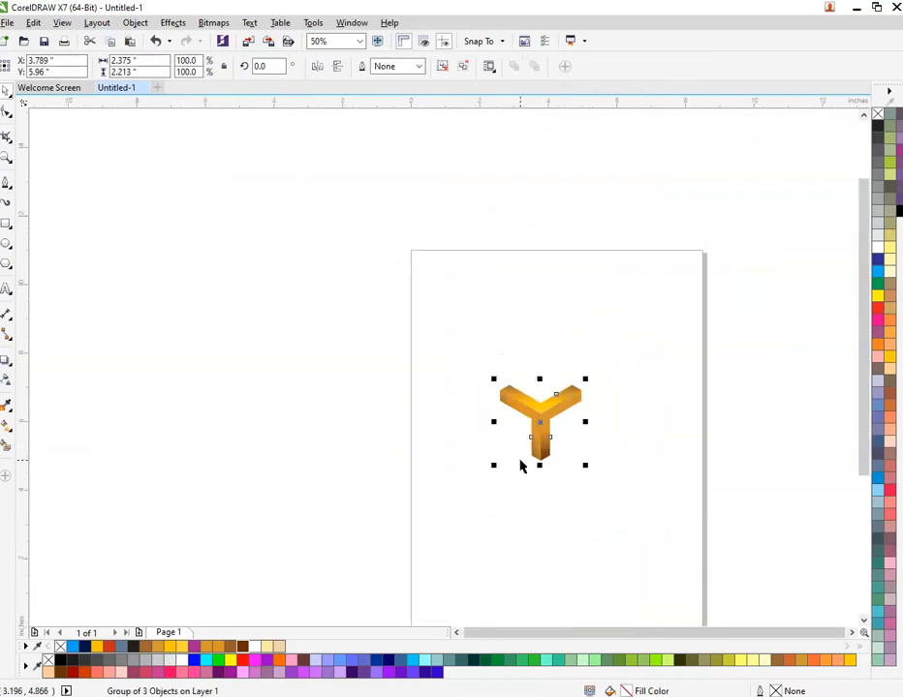
Move the grouped logo into the page's upper-right corner and scale it down slightly around its centre.
left_click_drag(558, 426, 671, 284)
scroll(671, 284, "up", 2)
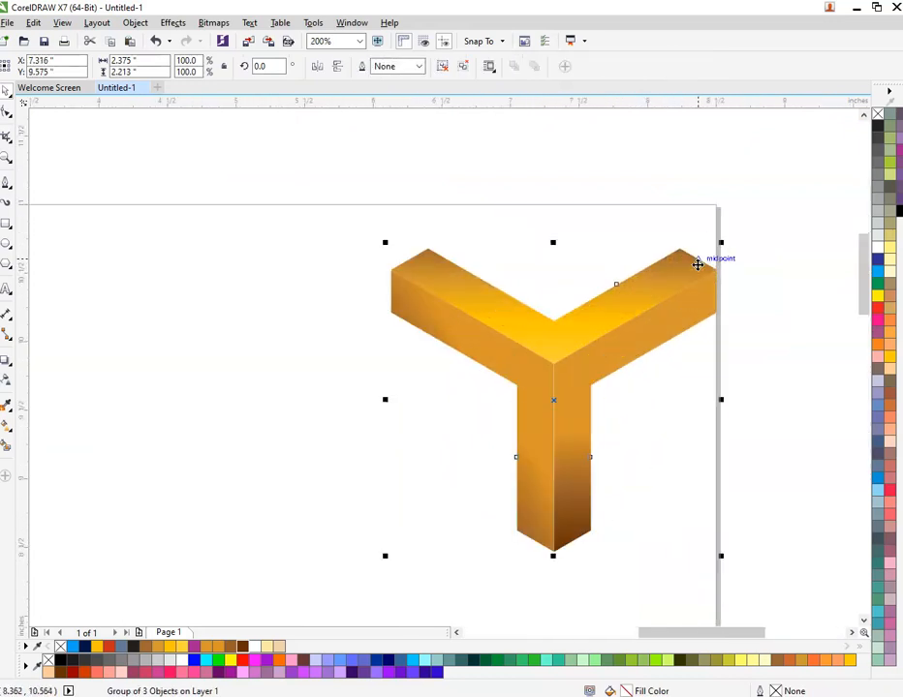
left_click_drag(719, 250, 694, 270)
left_click(574, 239)
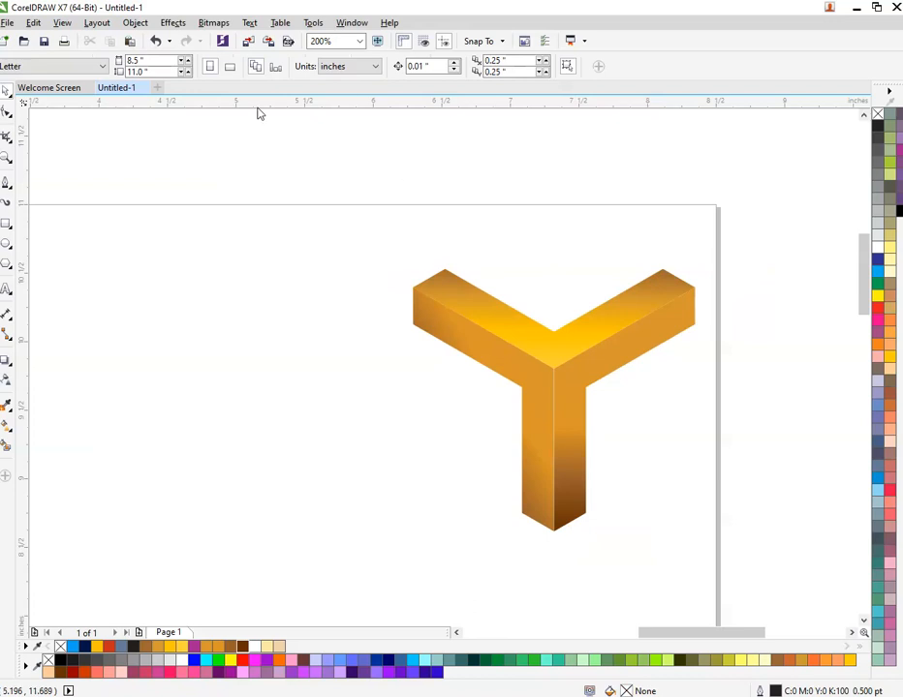
Try landscape orientation for the page and return it to portrait.
left_click(231, 66)
scroll(276, 159, "down", 2)
scroll(276, 159, "down", 1)
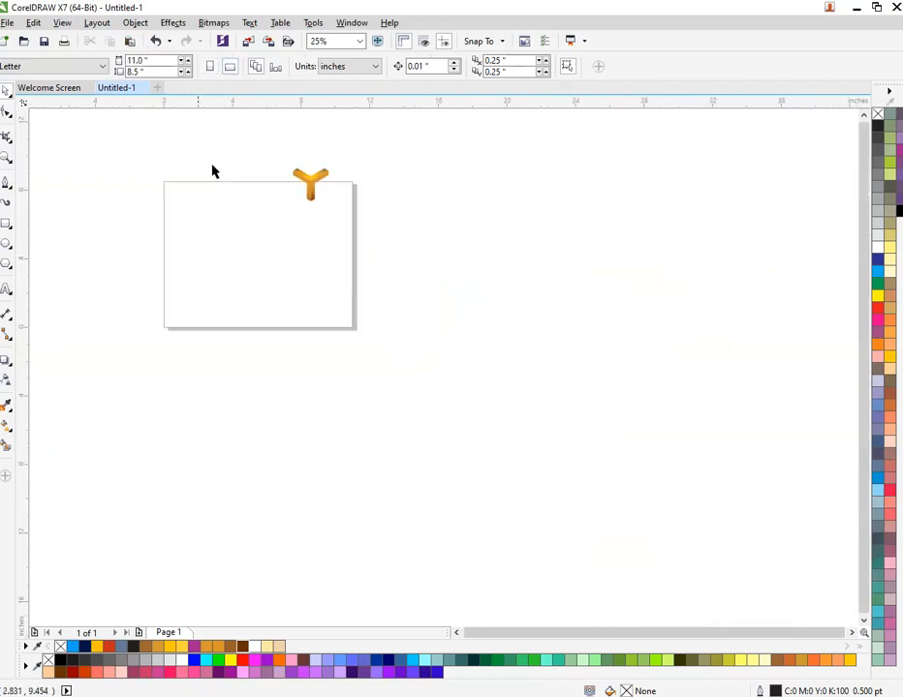
scroll(147, 146, "up", 1)
left_click(211, 65)
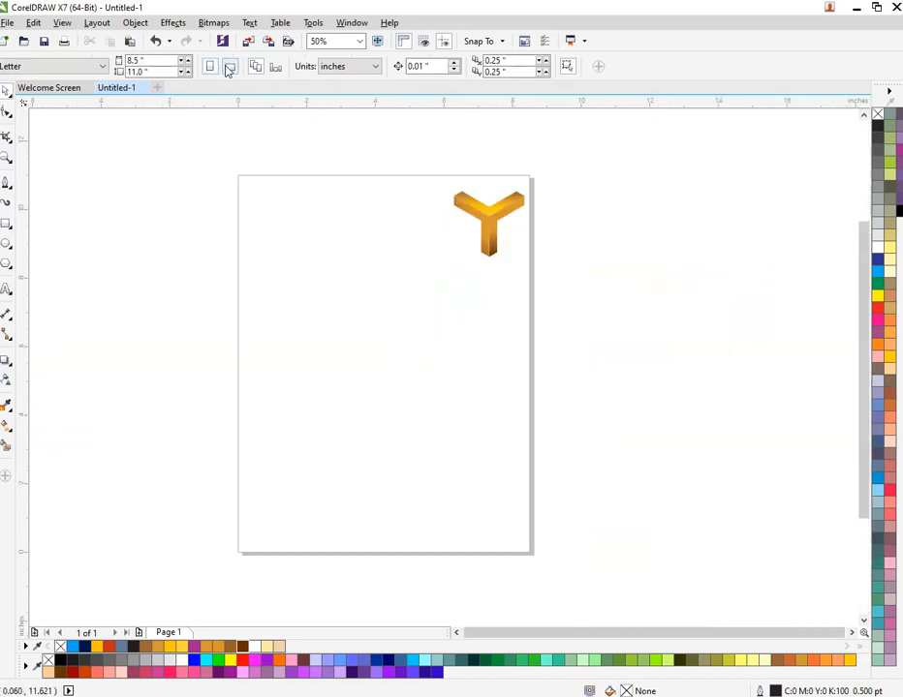
Set the page to landscape and place the grouped logo in its upper-right corner, scaled down to about 1.25 inches wide.
left_click(230, 66)
left_click_drag(479, 220, 520, 253)
scroll(520, 253, "up", 2)
left_click_drag(574, 315, 403, 415)
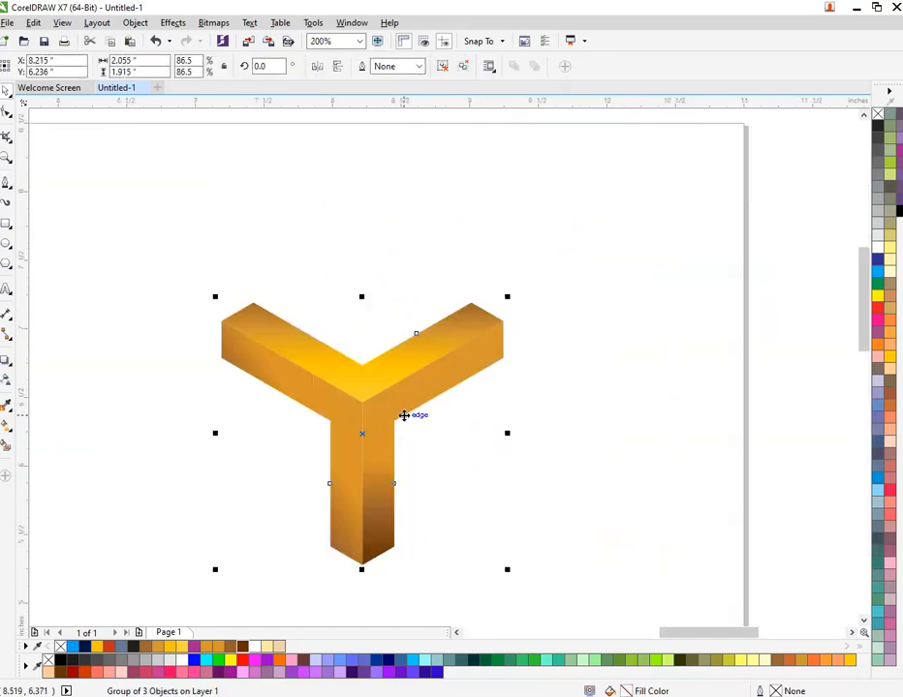
key("ctrl+z")
left_click_drag(678, 199, 587, 283)
left_click_drag(548, 317, 705, 146)
Duplicate the logo diagonally down-left so its arm tip meets the first logo's stem, and shift the copy slightly up to close the gap.
scroll(540, 183, "up", 2)
scroll(553, 219, "down", 1)
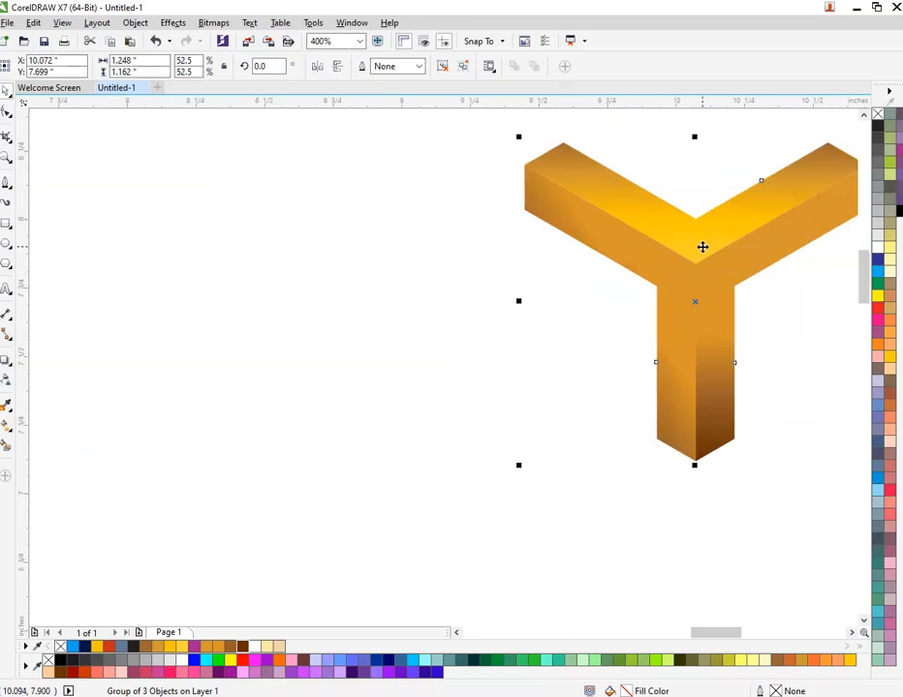
left_click_drag(703, 247, 505, 343)
scroll(653, 288, "up", 3)
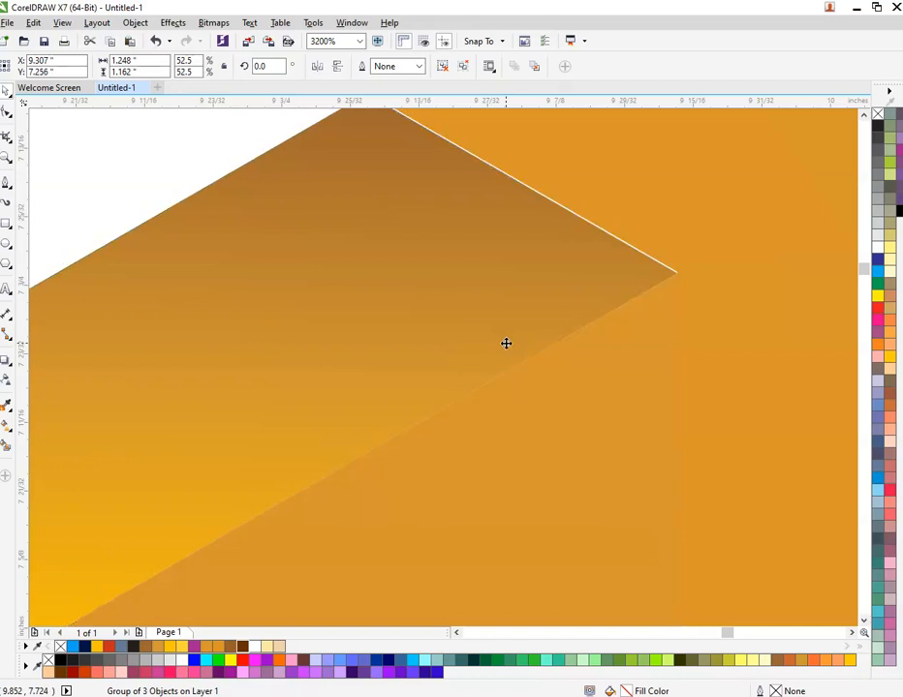
scroll(537, 270, "up", 1)
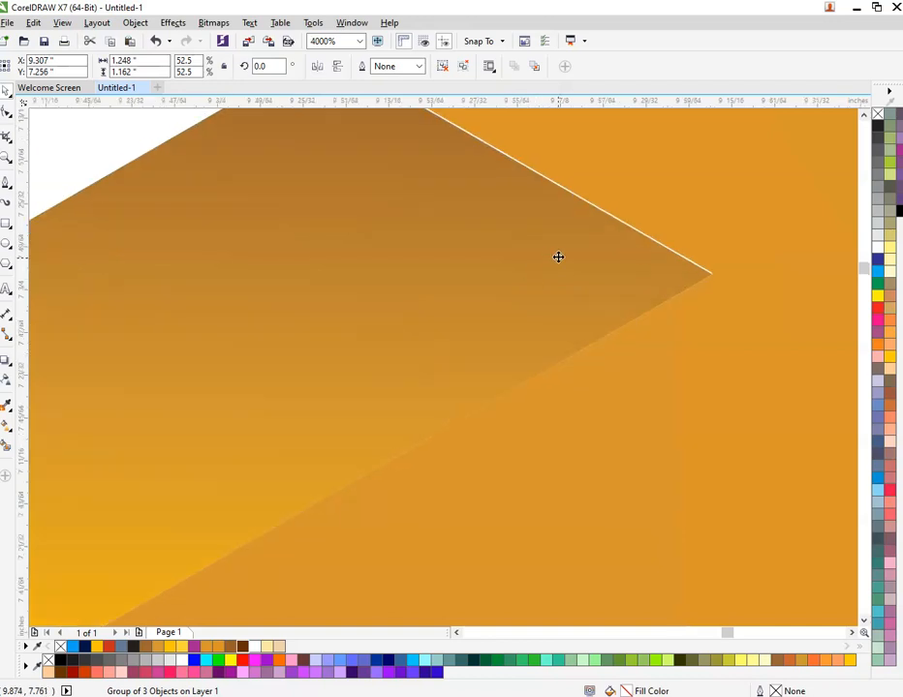
left_click_drag(557, 257, 558, 255)
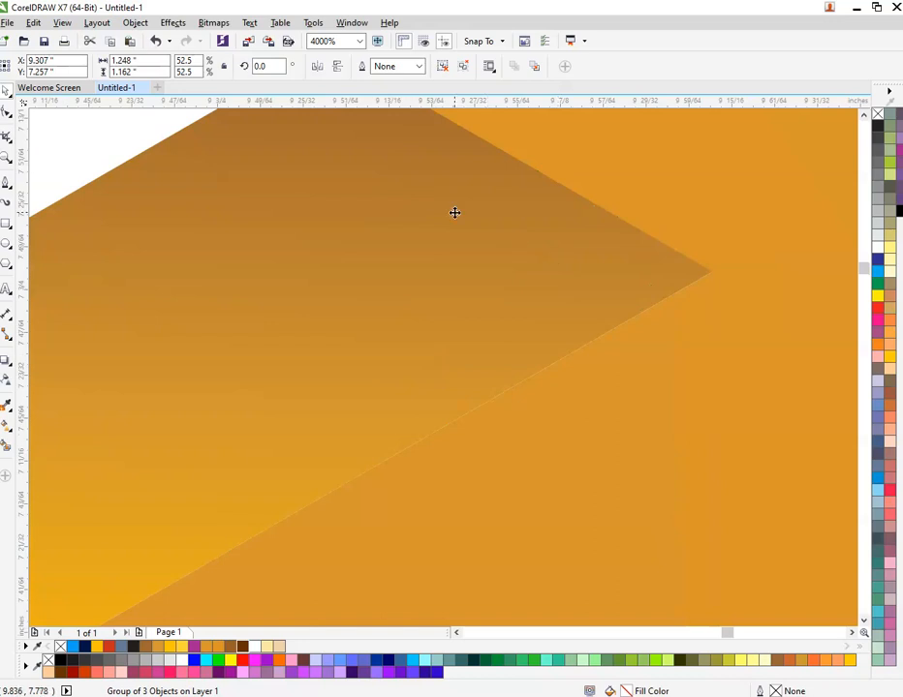
Duplicate both logos together straight to the left so the copy's stem meets the lower logo's left arm.
scroll(454, 212, "down", 15)
scroll(324, 153, "up", 3)
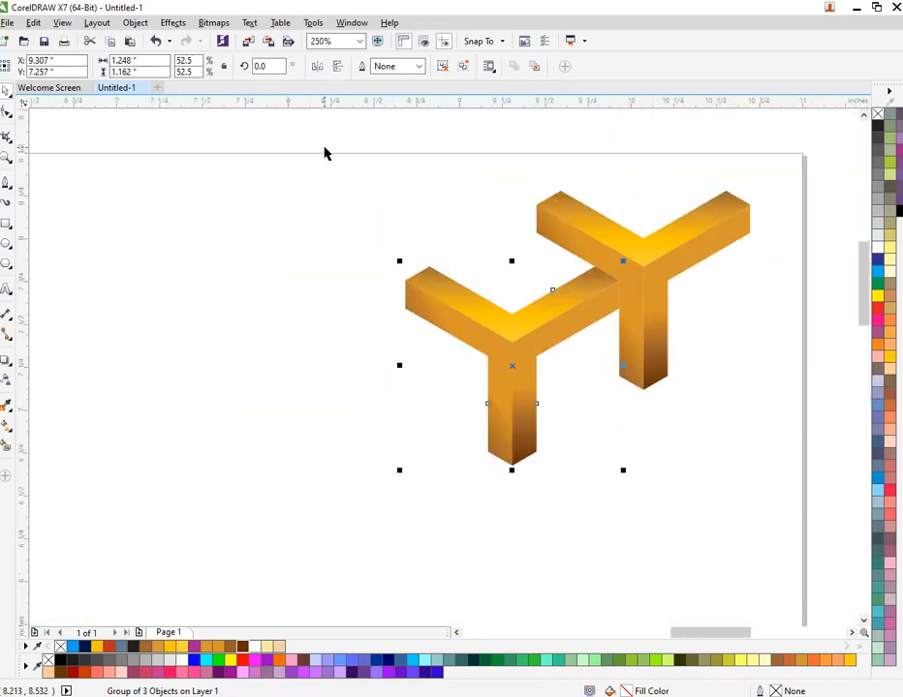
left_click_drag(325, 153, 780, 511)
scroll(552, 288, "up", 2)
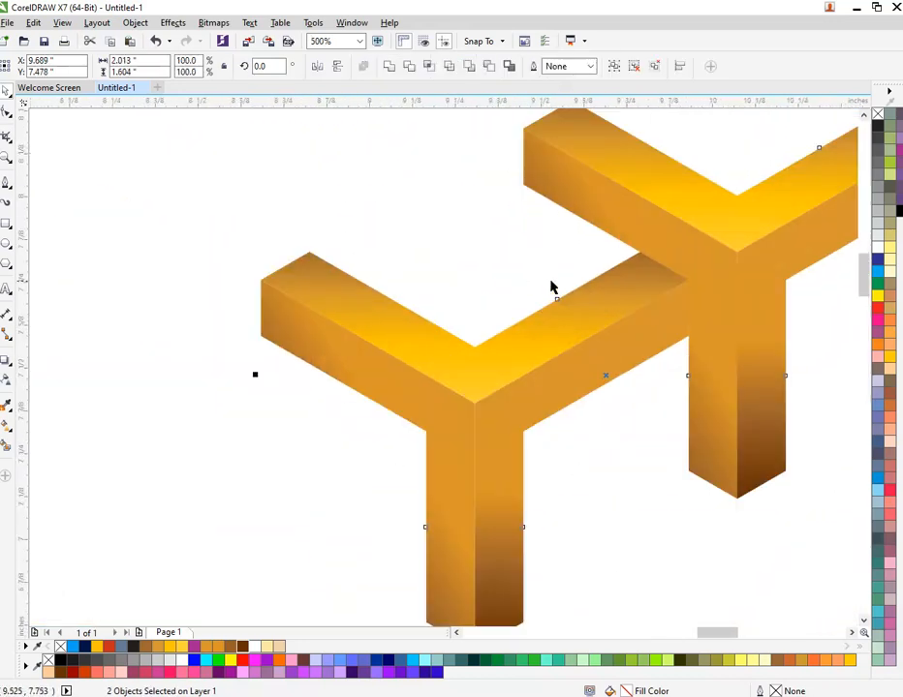
left_click_drag(705, 283, 201, 326)
Repeat the leftward duplication of the logo pair five times to form a row across the page.
scroll(344, 272, "down", 6)
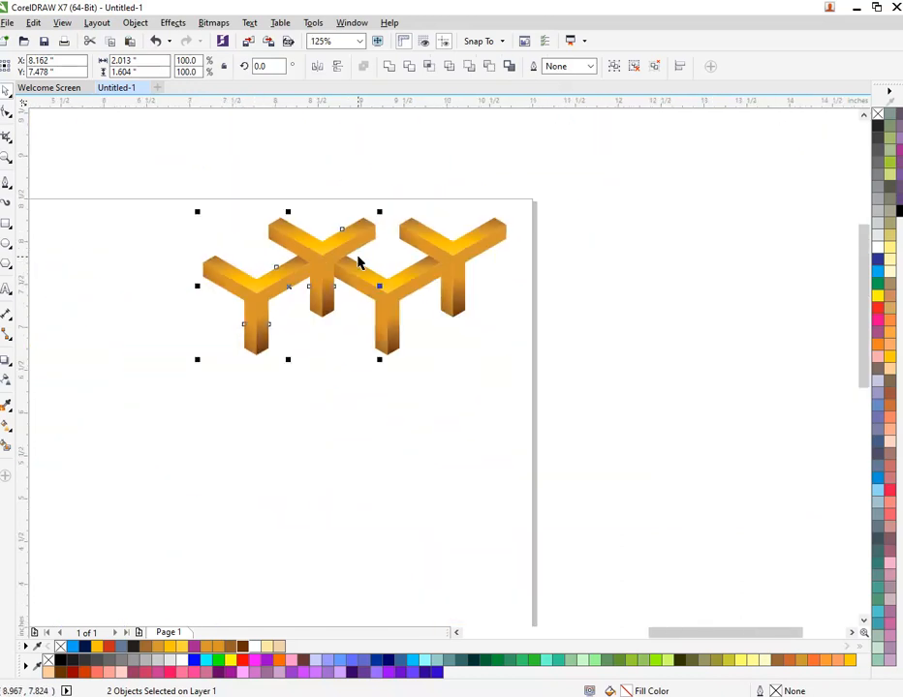
scroll(363, 264, "down", 2)
scroll(255, 244, "up", 4)
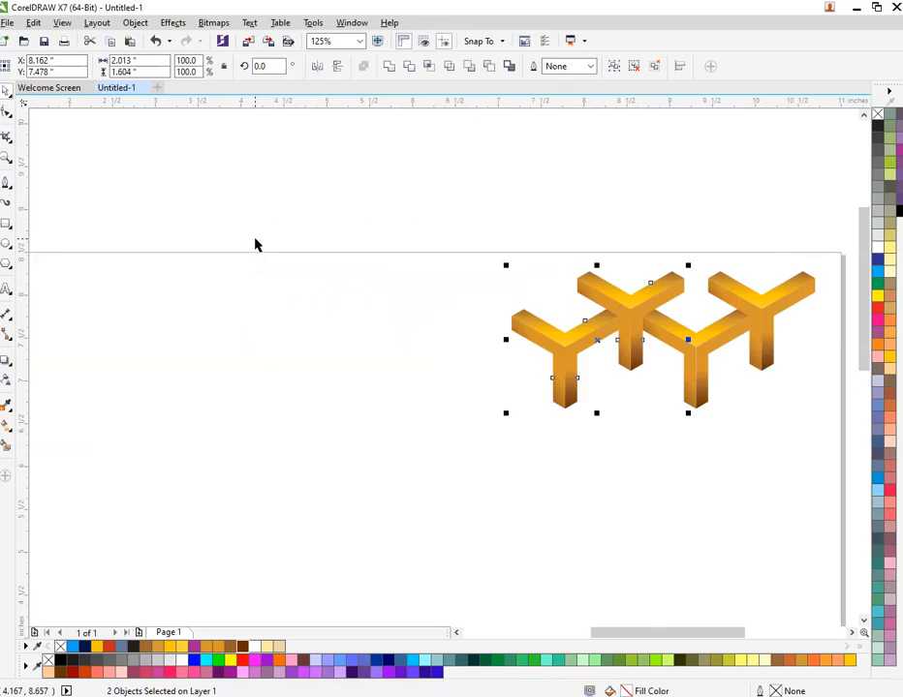
key("ctrl+r")
key("ctrl+r")
key("ctrl+r")
key("ctrl+r")
key("ctrl+r")
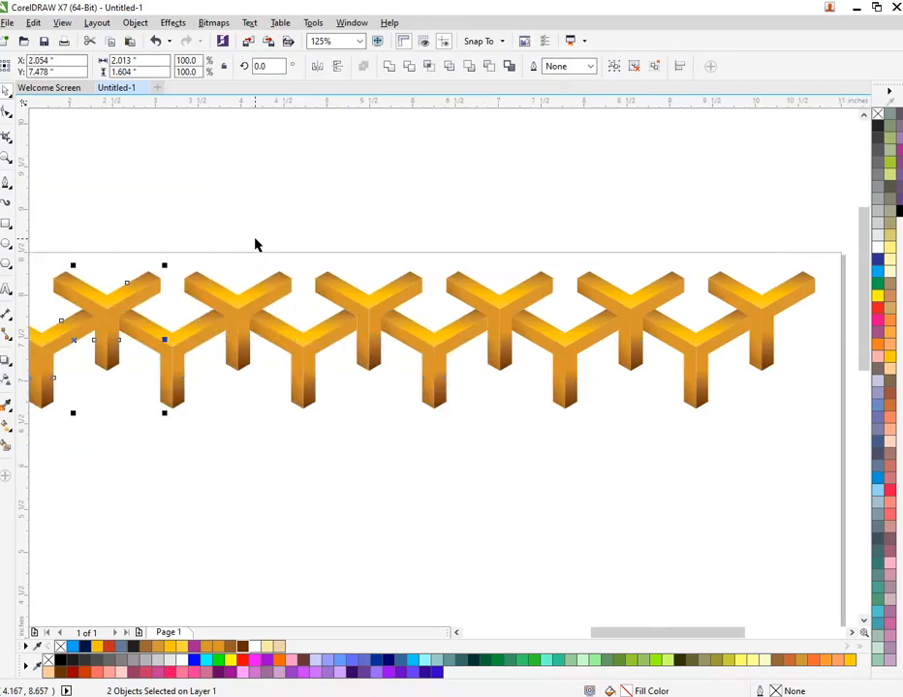
Shift the whole row of logos slightly right and scale it to about 10.73 inches wide to fit the page width.
scroll(280, 238, "down", 2)
left_click(83, 215)
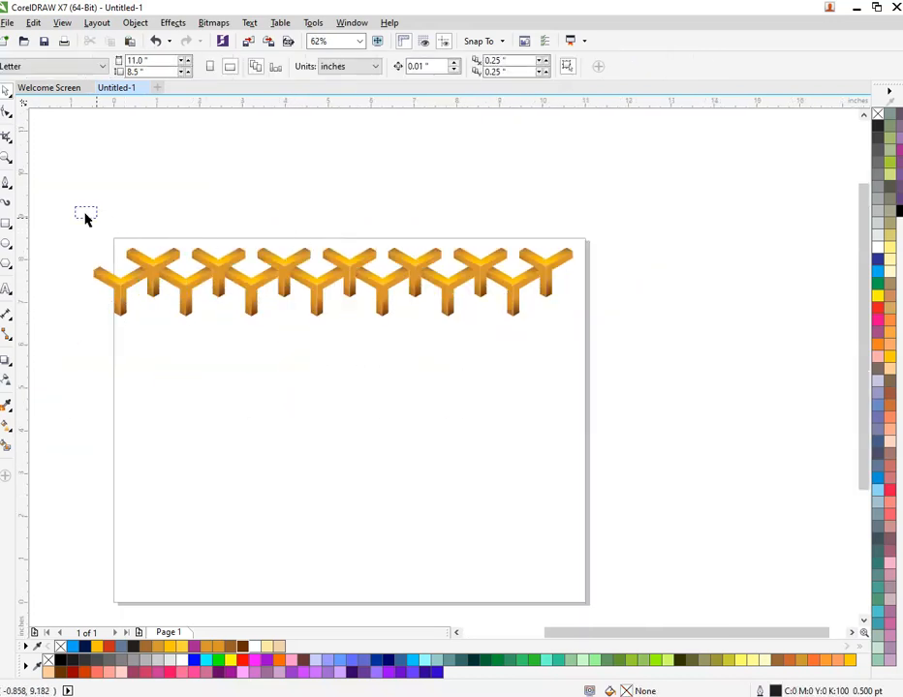
key("ctrl+a")
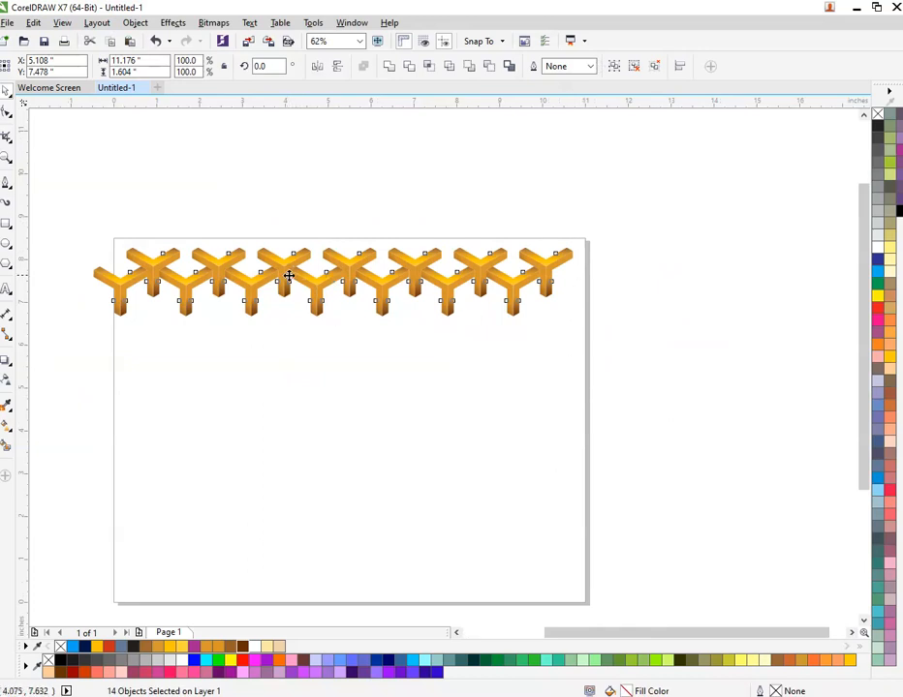
left_click_drag(290, 275, 298, 275)
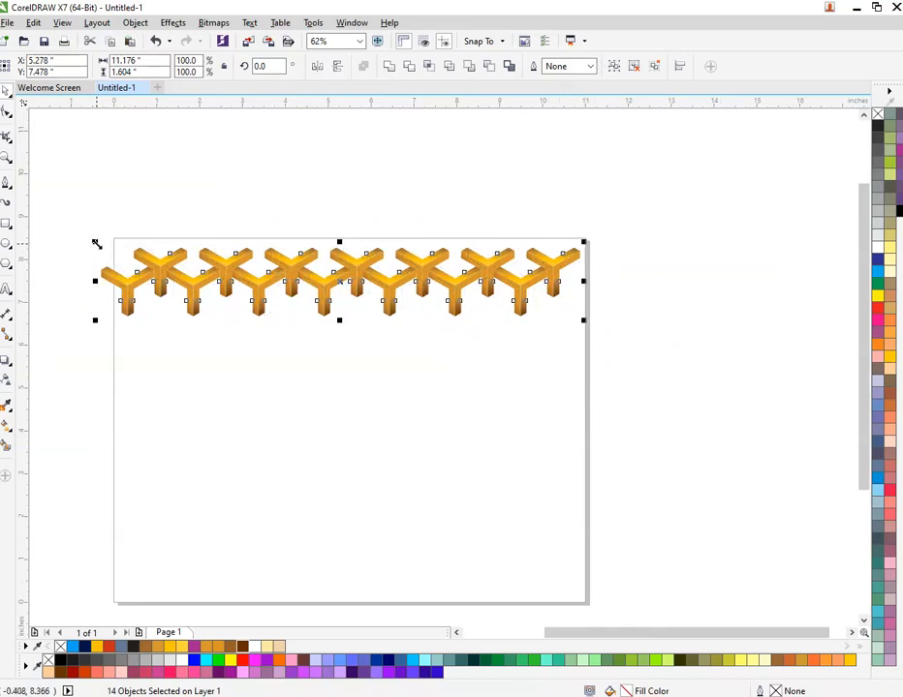
left_click_drag(96, 243, 114, 245)
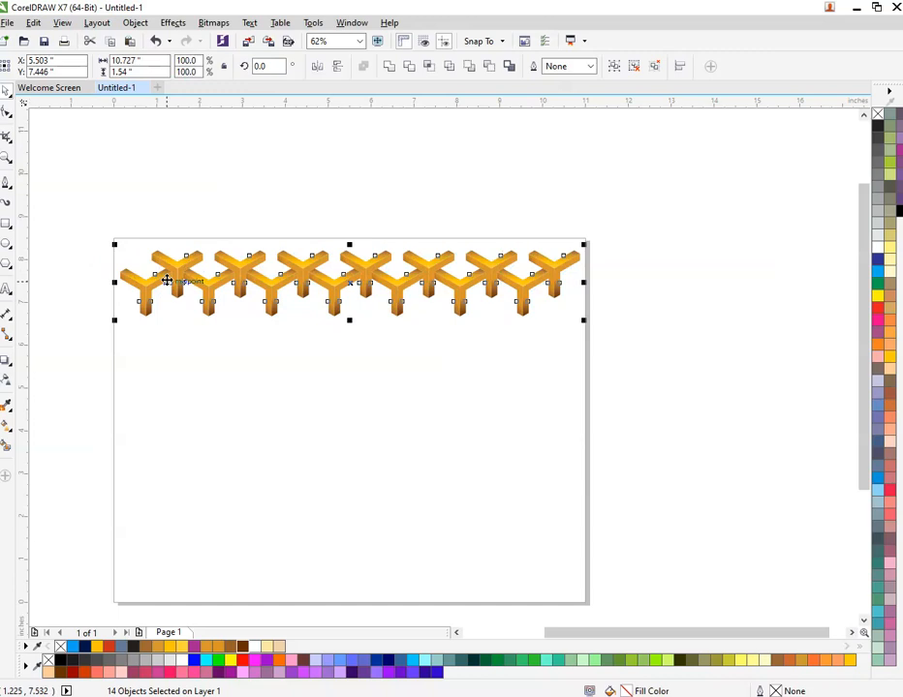
Duplicate the whole row 0.85 inches straight down so the new arms interlock with the stems above.
scroll(349, 274, "up", 4)
left_click_drag(358, 280, 379, 388)
scroll(391, 294, "down", 8)
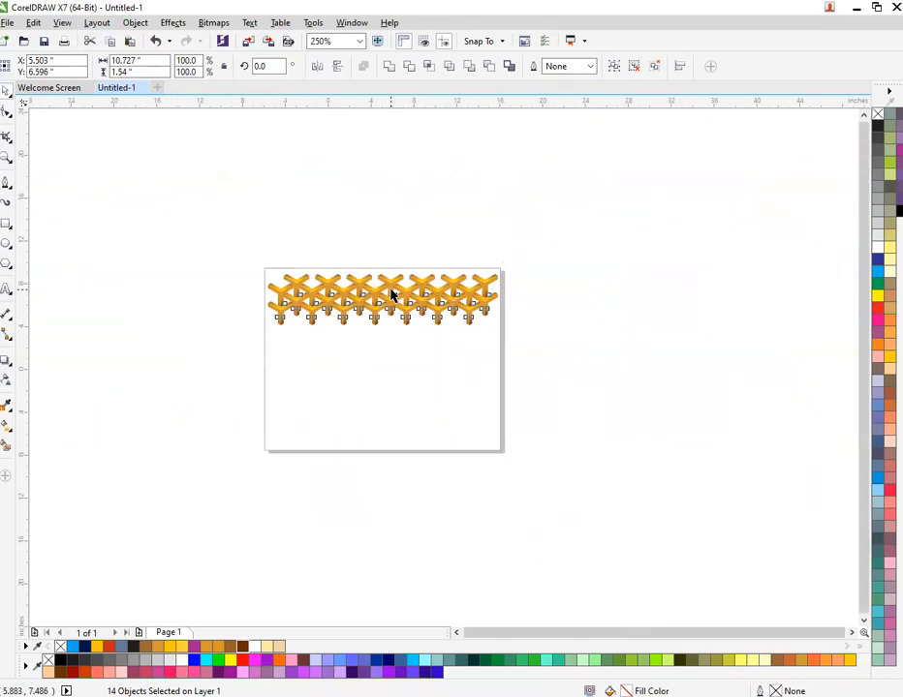
Repeat the downward row duplication six times to fill the page with the lattice pattern.
scroll(391, 296, "up", 4)
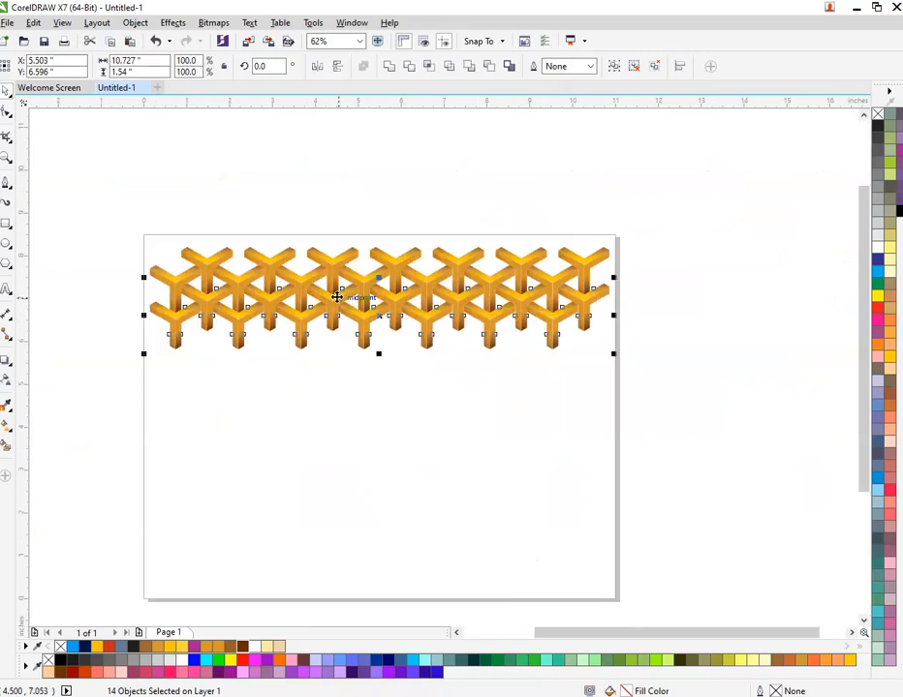
key("ctrl+r")
key("ctrl+r")
key("ctrl+r")
key("ctrl+r")
key("ctrl+r")
key("ctrl+r")
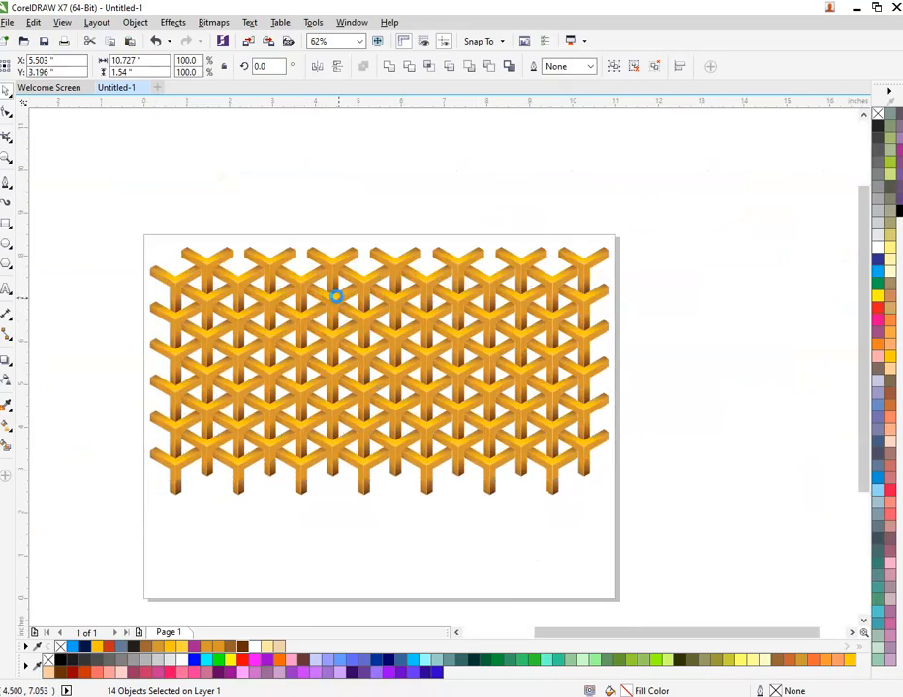
Select every logo copy in the lattice and group them into one object, keeping it in its original position.
left_click_drag(89, 202, 688, 583)
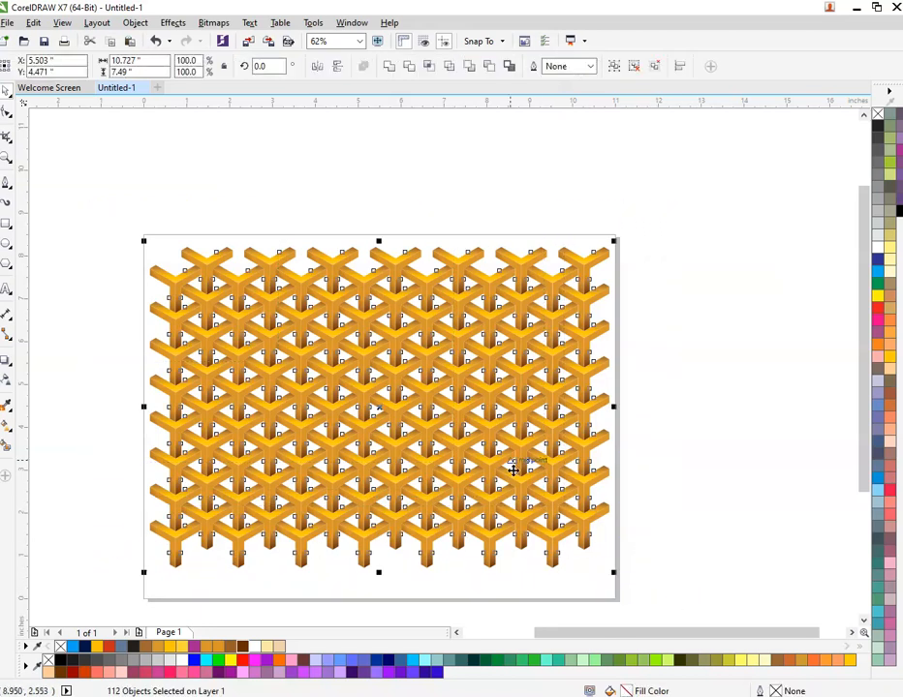
right_click(468, 356)
key("Escape")
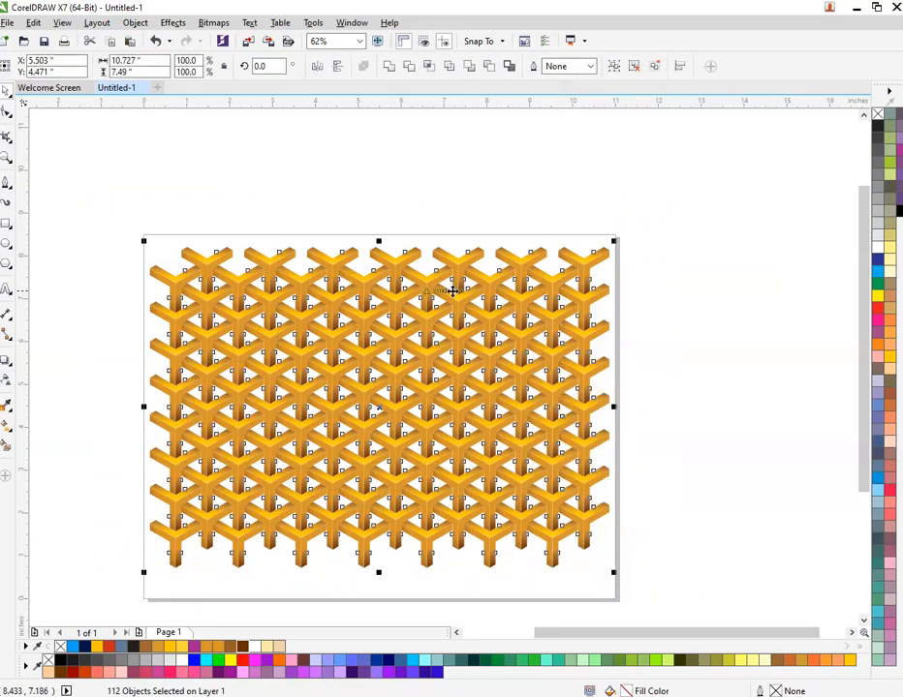
left_click_drag(121, 198, 708, 578)
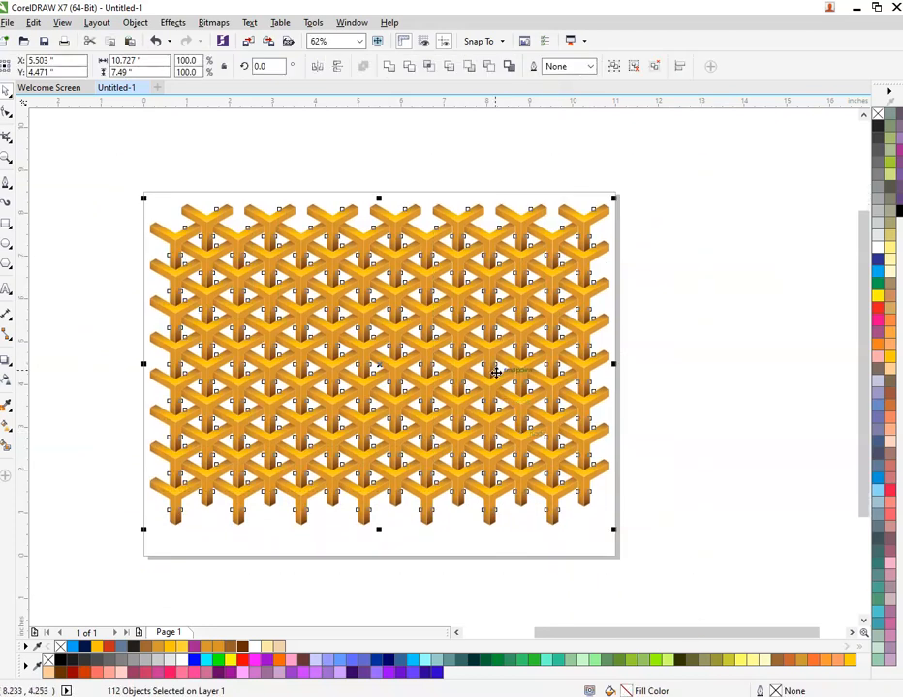
right_click(494, 317)
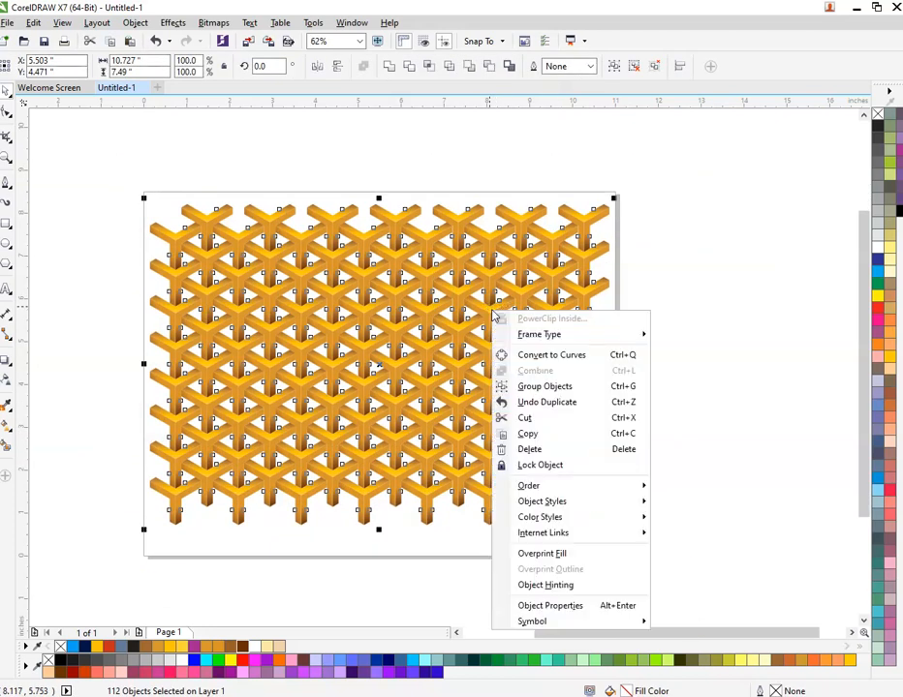
left_click(541, 386)
left_click_drag(451, 346, 471, 321)
key("ctrl+z")
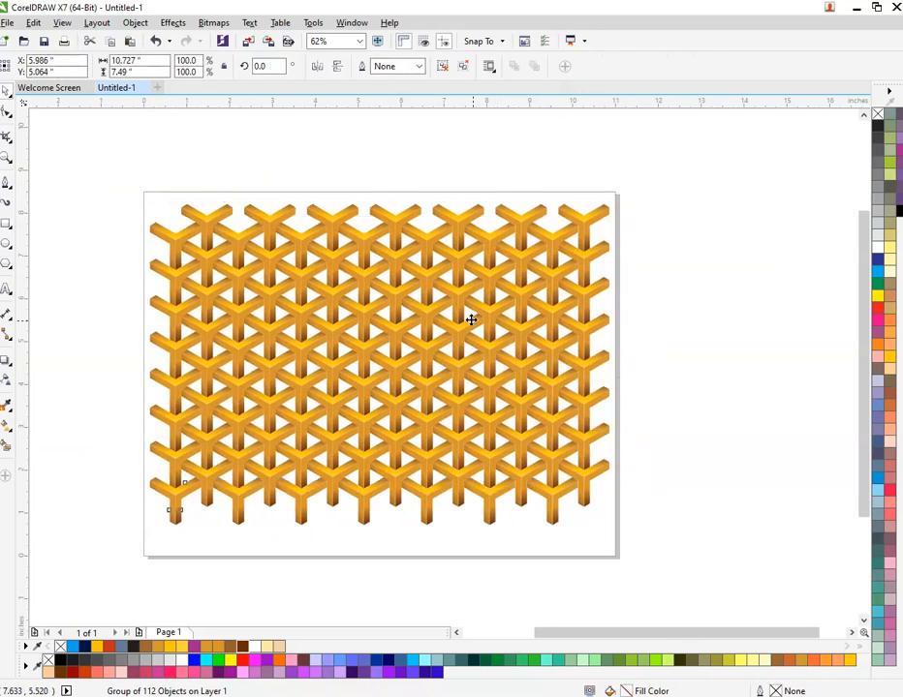
left_click(670, 336)
left_click(453, 358)
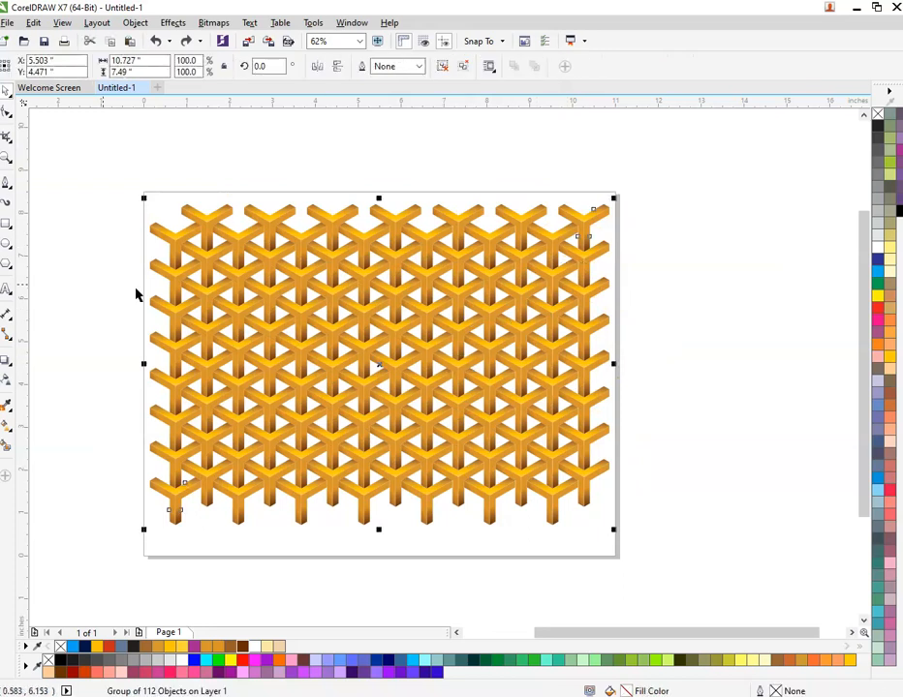
Create a page-sized rectangle of 11 by 8.5 inches behind the lattice.
left_click(7, 224)
scroll(220, 353, "down", 2)
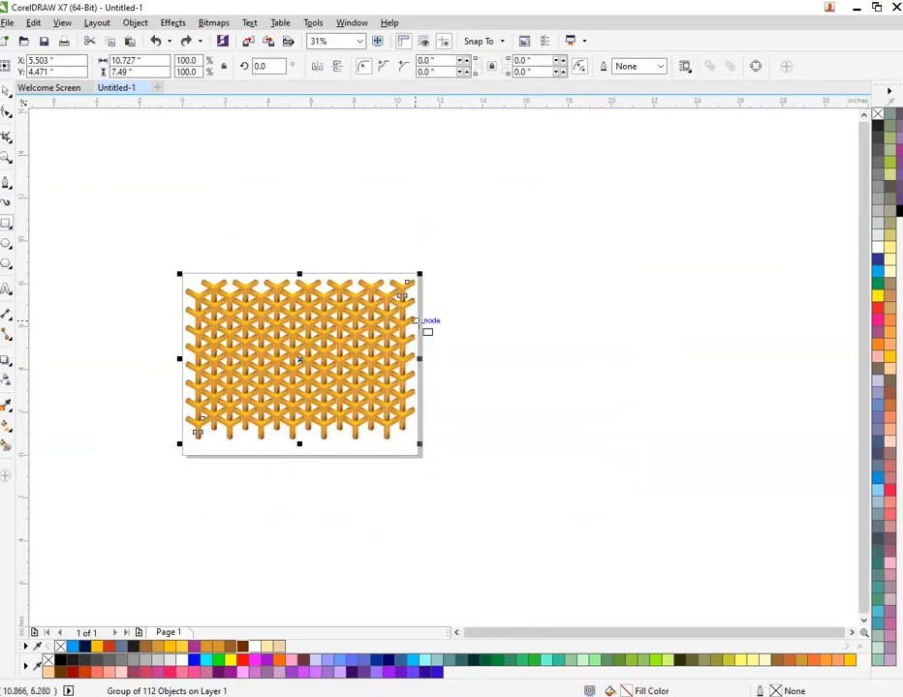
double_click(8, 224)
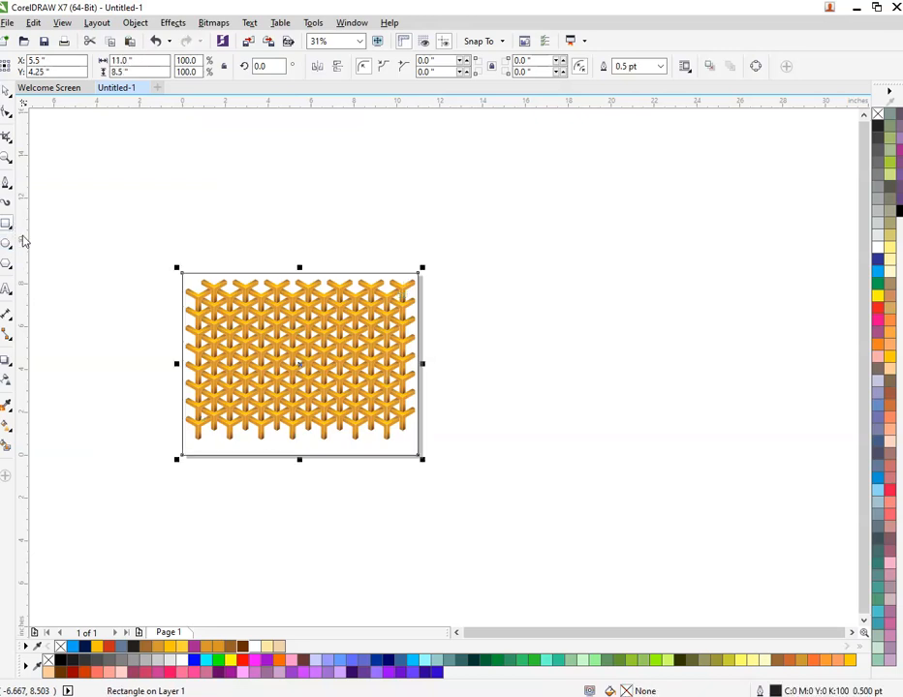
Give the background rectangle an elliptical fountain fill from white at the page centre to black at the edges.
scroll(110, 362, "up", 2)
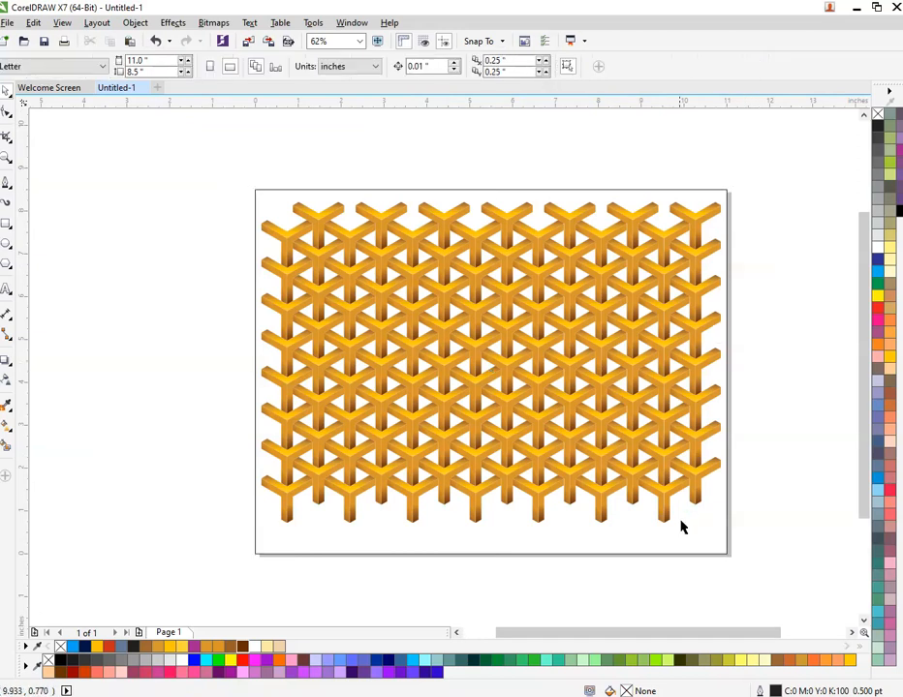
left_click(7, 427)
left_click_drag(486, 365, 726, 361)
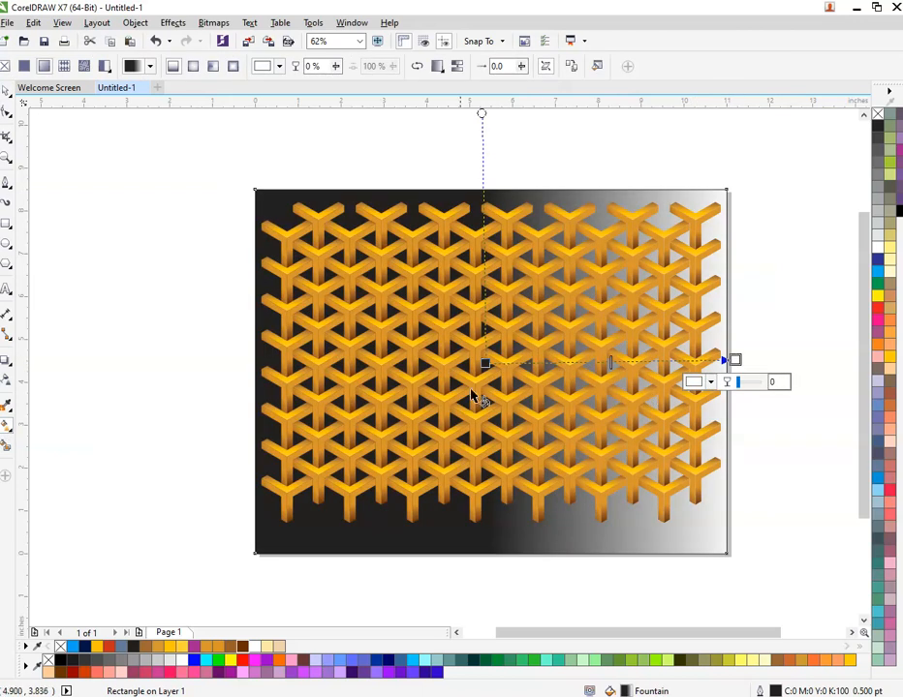
left_click(484, 364)
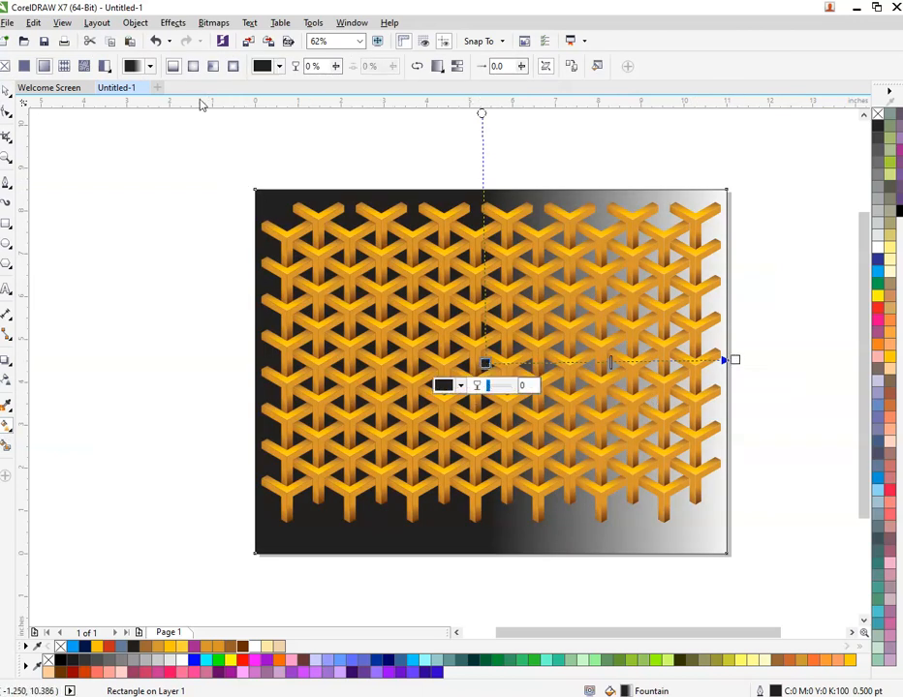
left_click(194, 67)
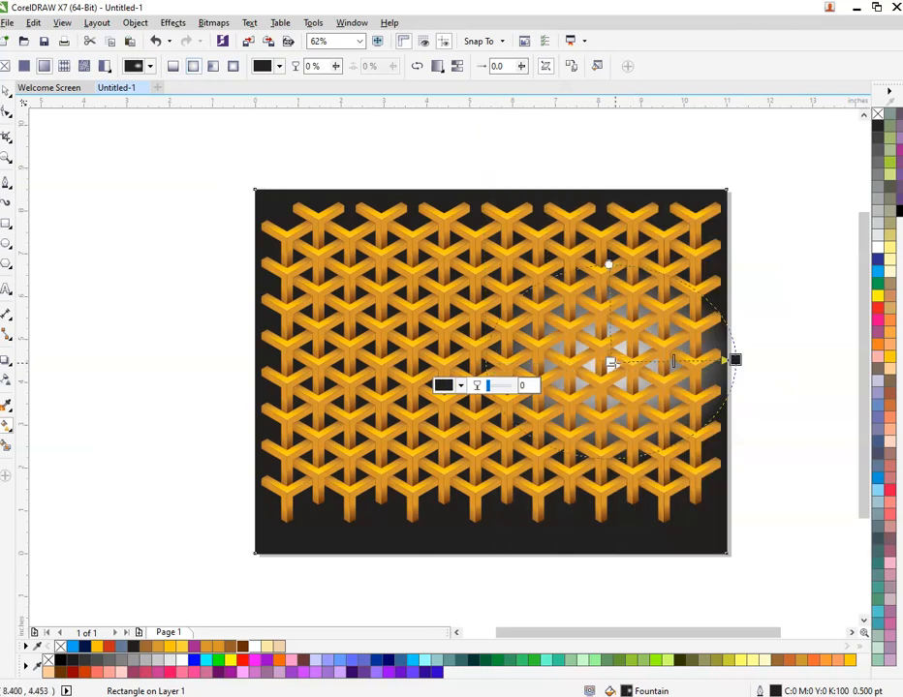
left_click_drag(610, 364, 491, 381)
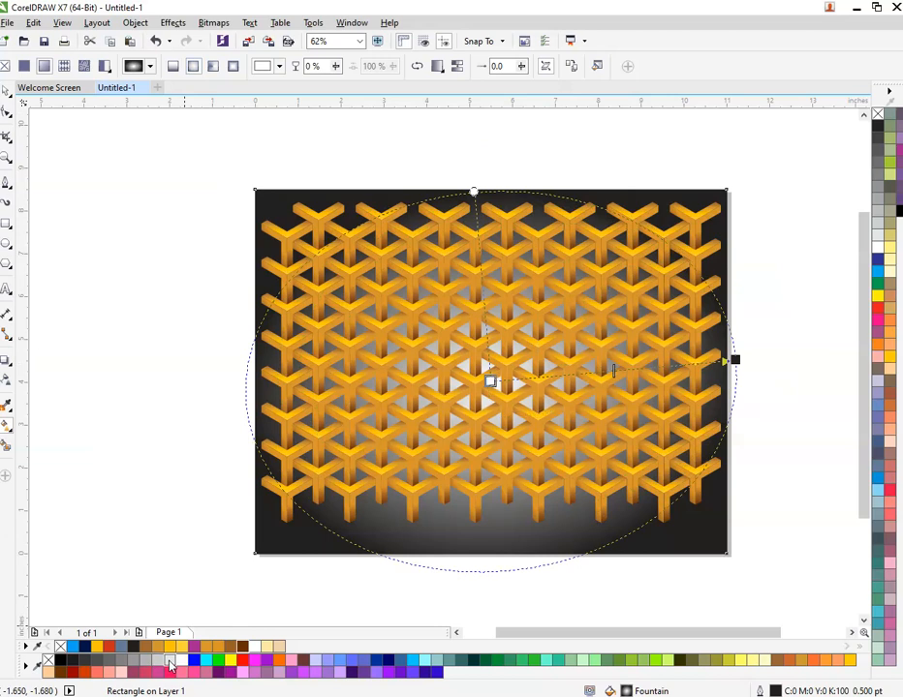
Recolour the background gradient to white at the centre and medium grey at the outer edge.
left_click(734, 360)
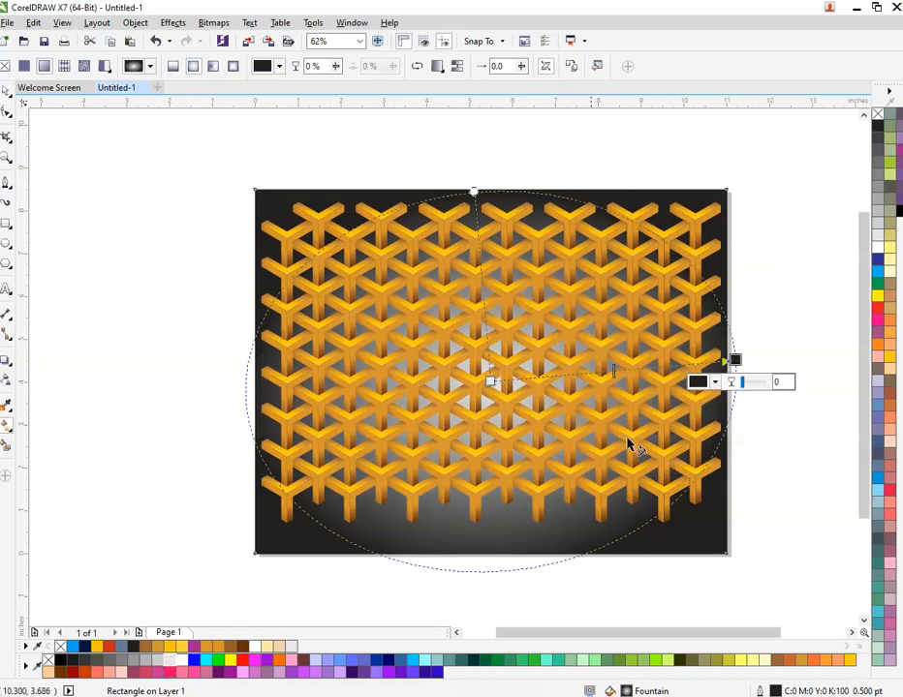
left_click(171, 663)
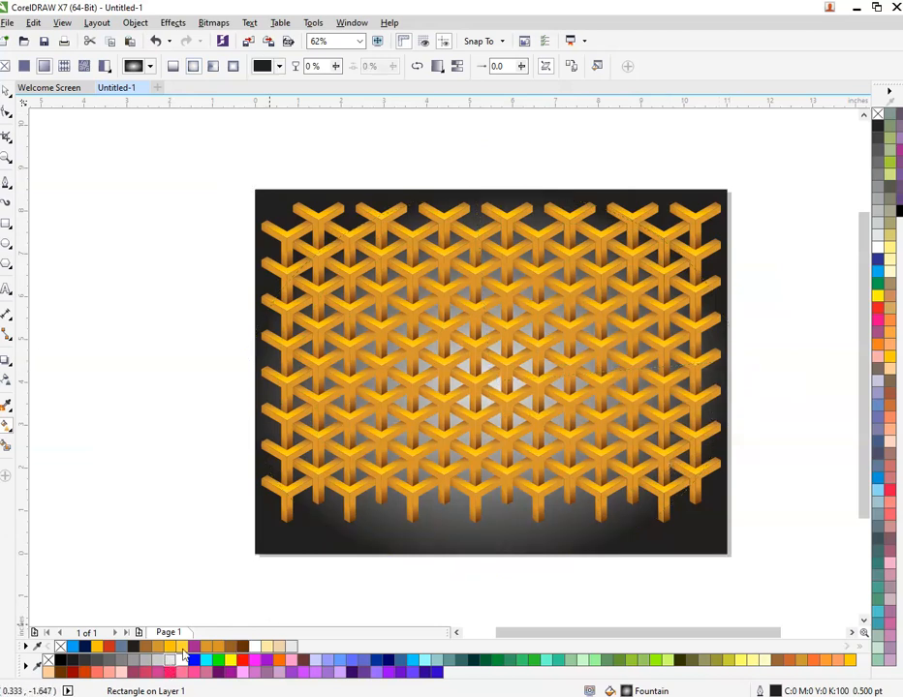
left_click(490, 380)
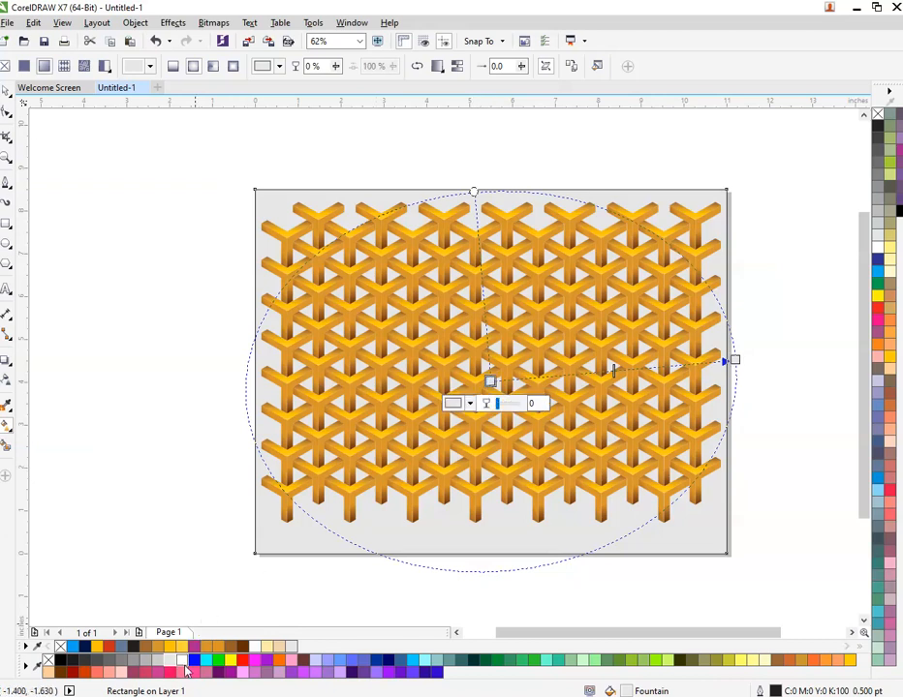
left_click(734, 359)
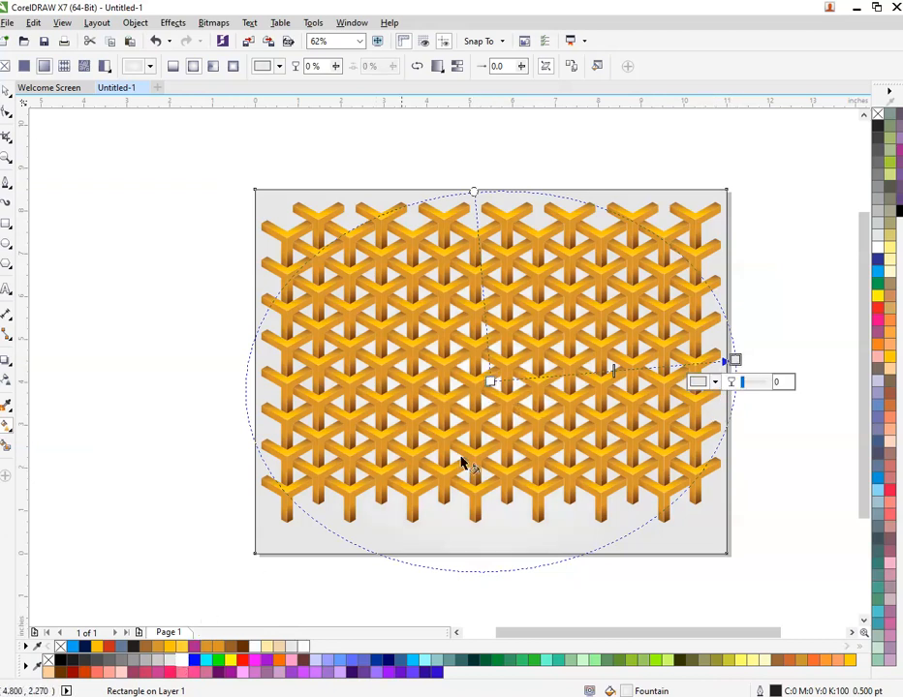
left_click(134, 667)
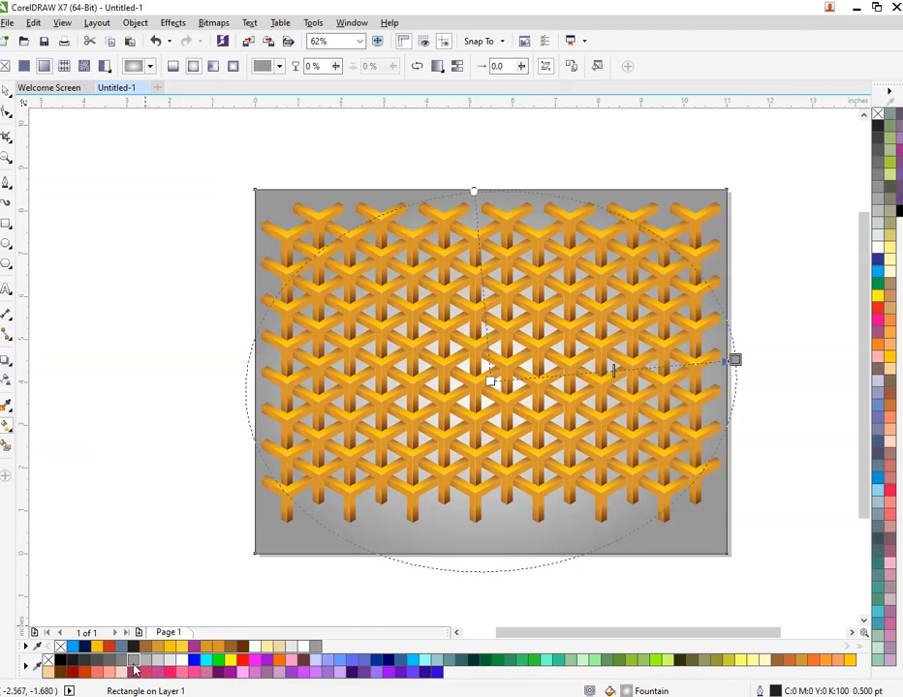
Lighten the background gradient's outer colour to a paler grey and extend its ellipse beyond the page edges to about 12.4 inches horizontally.
left_click(145, 661)
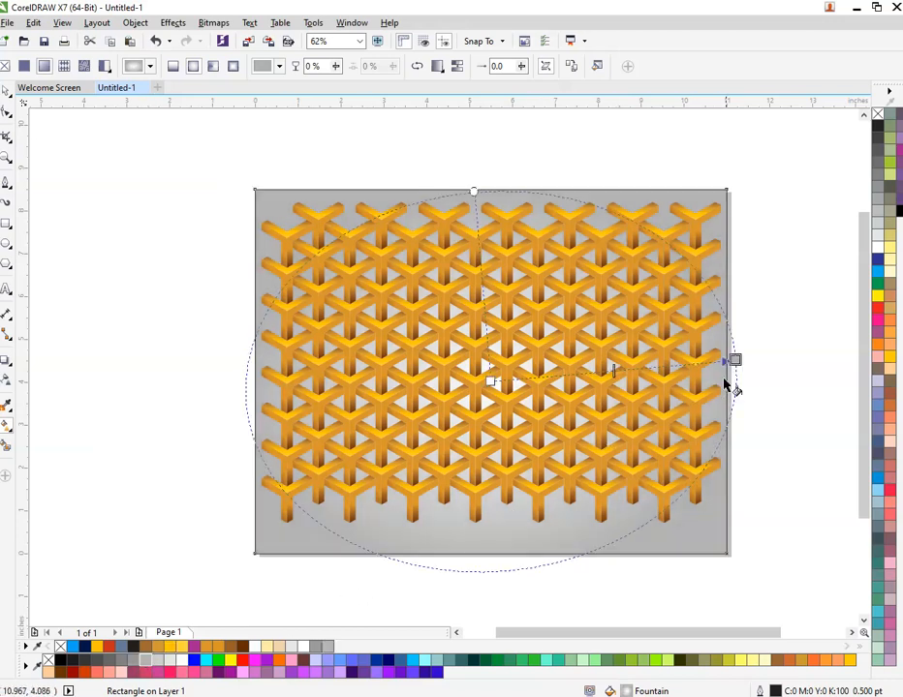
left_click_drag(734, 360, 784, 384)
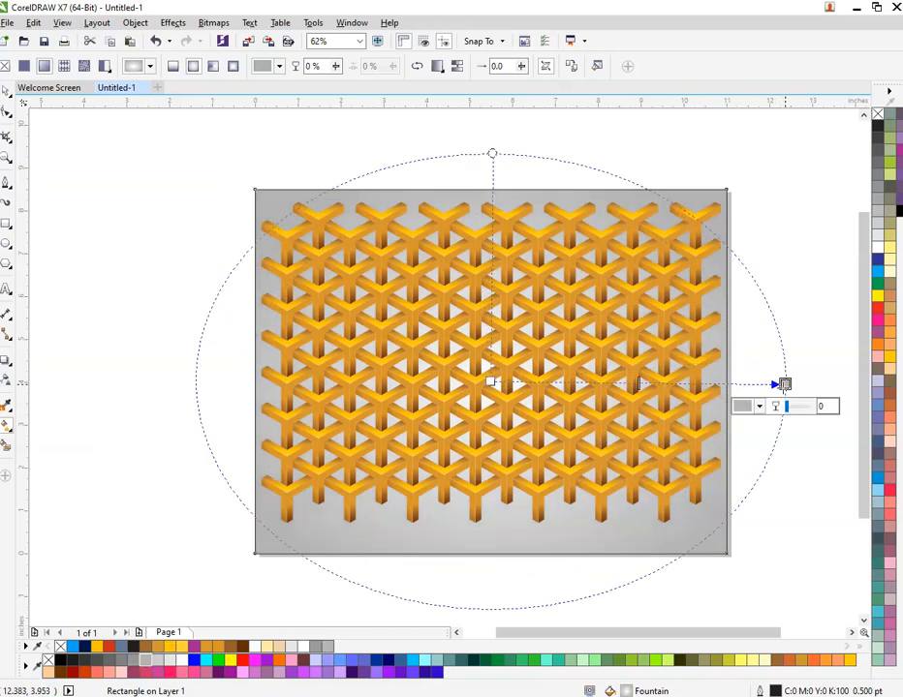
key("space")
key("Escape")
left_click(592, 459)
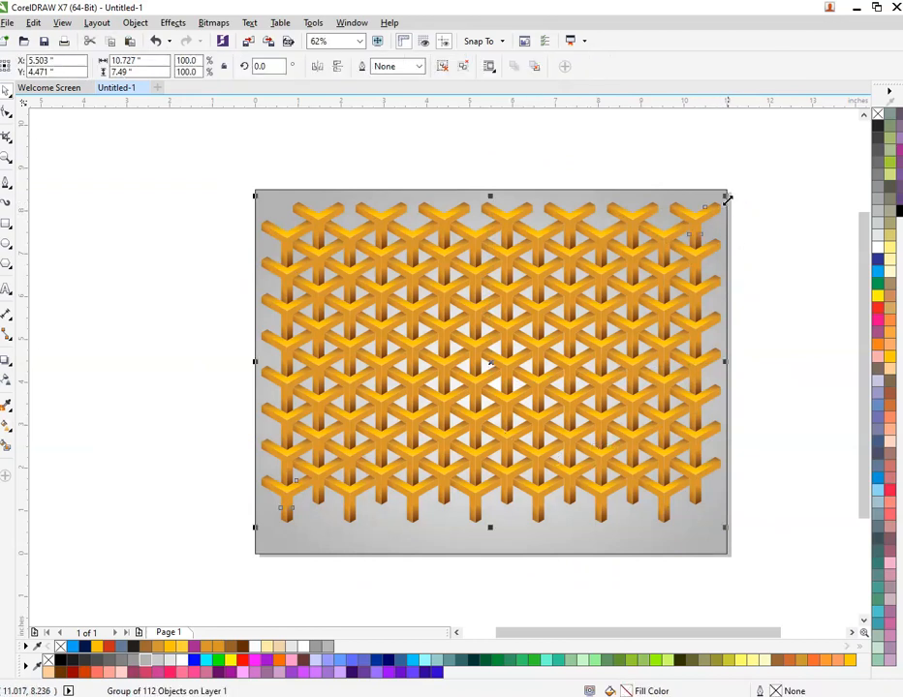
left_click_drag(726, 197, 744, 184)
key("ctrl+z")
Scale the background rectangle about its centre to about 8.84 by 6.83 inches and align the lattice group's centre vertically with it.
left_click(703, 547)
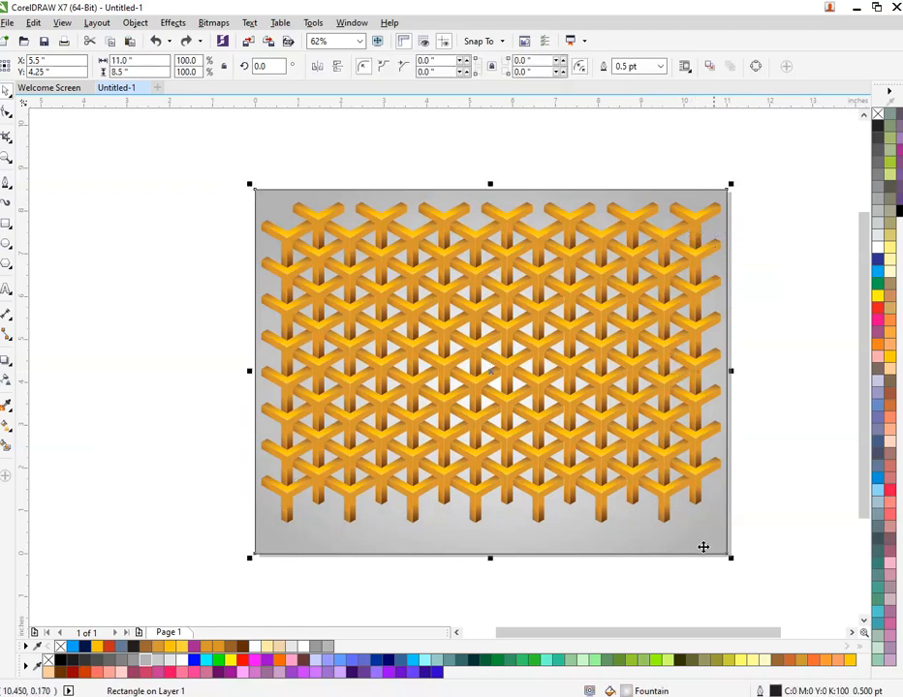
left_click_drag(731, 556, 705, 523)
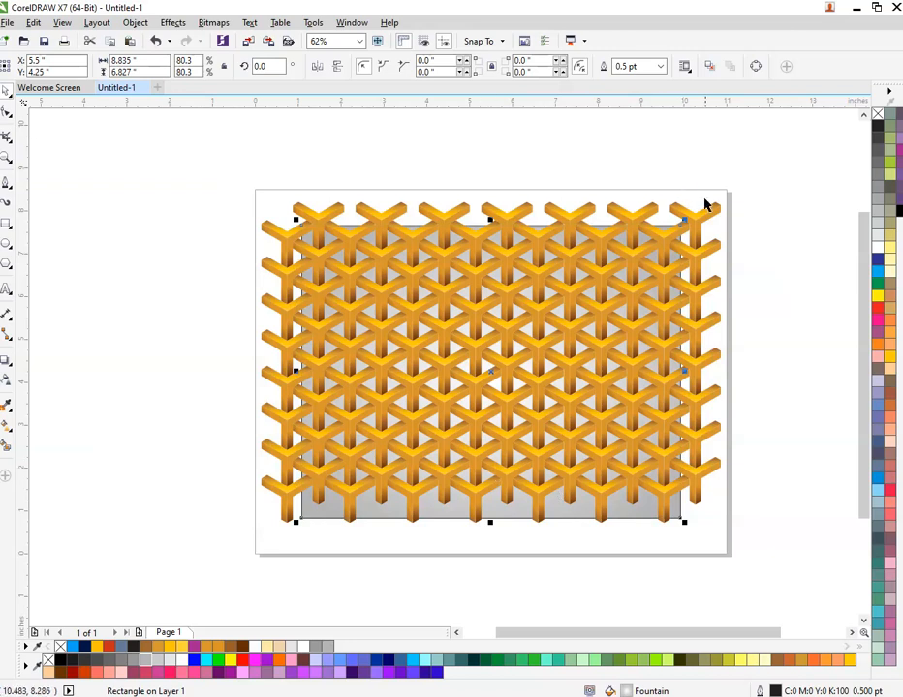
left_click(696, 240)
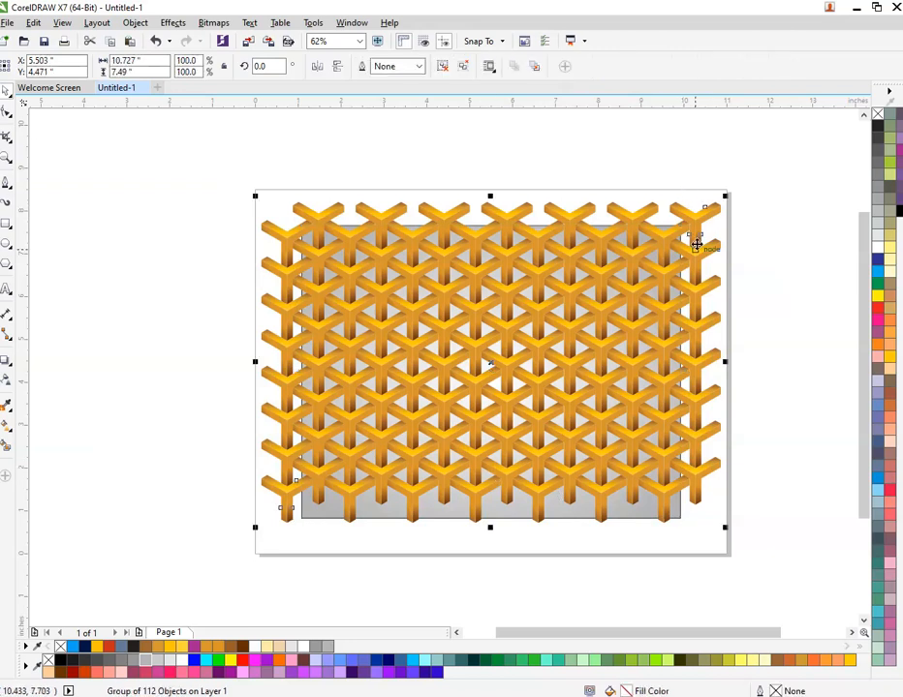
left_click(444, 518, "shift")
key("e")
left_click(452, 544)
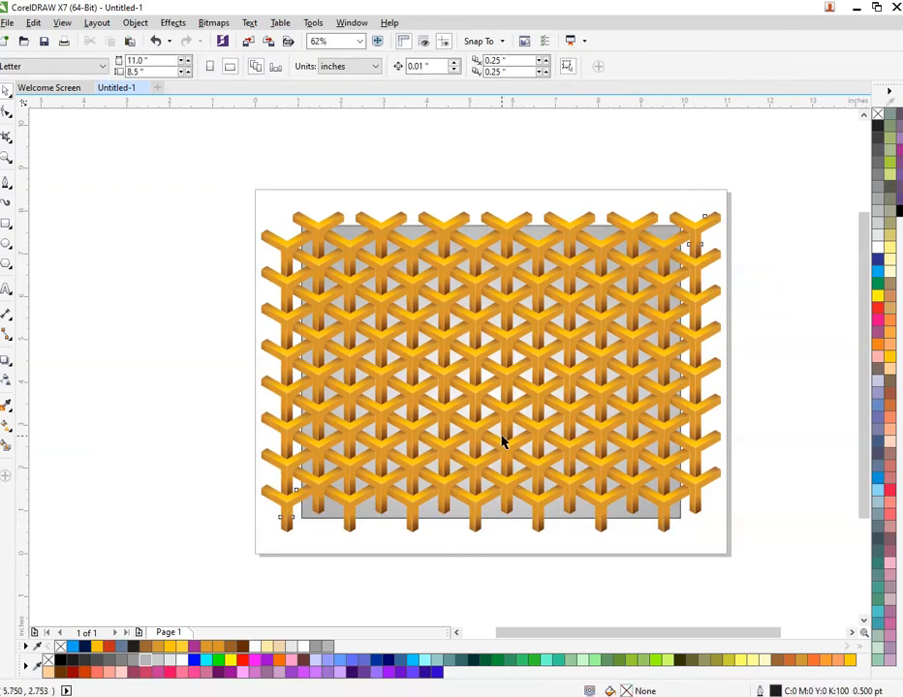
Move the lattice group up by about 2.15 inches and PowerClip it inside the gradient rectangle.
left_click(503, 432)
left_click_drag(496, 344, 496, 252)
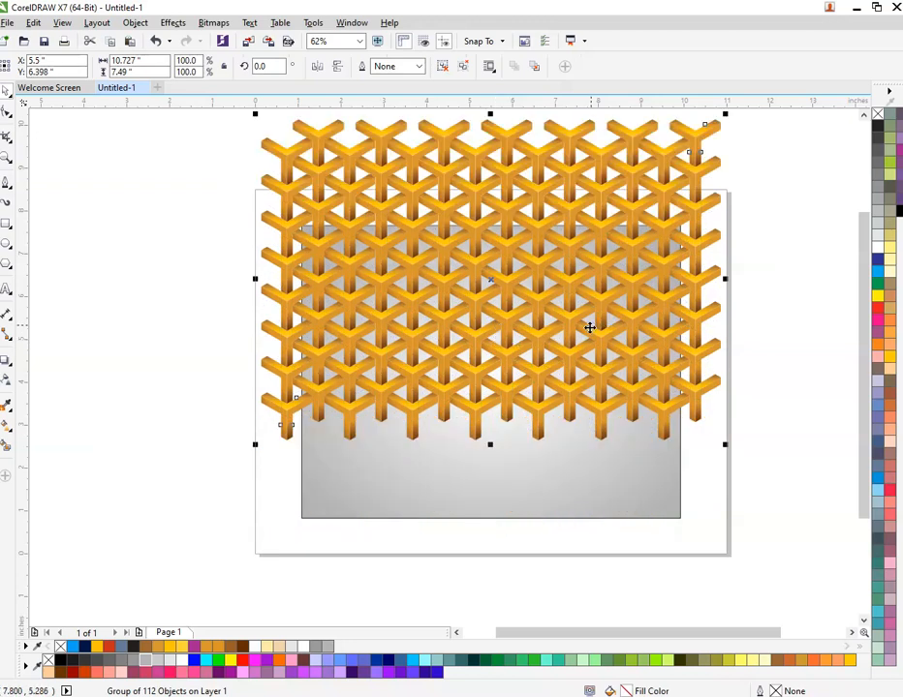
right_click(590, 327)
left_click(635, 335)
left_click(438, 515)
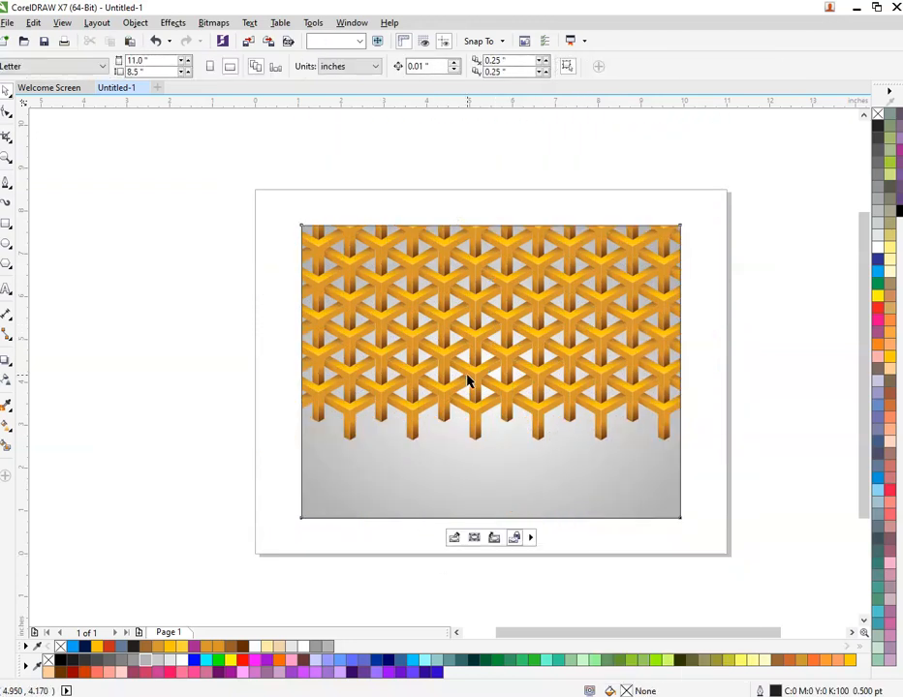
Edit the PowerClip contents, moving the lattice down and enlarging it slightly so it fills the rectangle, and finish editing.
left_click(452, 541)
left_click(458, 448)
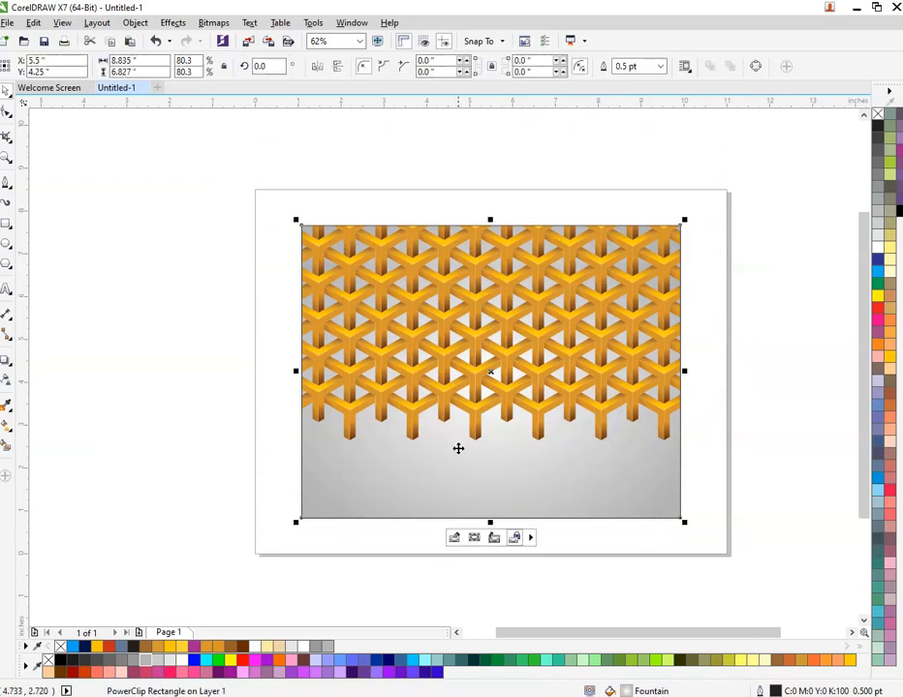
left_click(455, 540)
left_click_drag(470, 424, 457, 501)
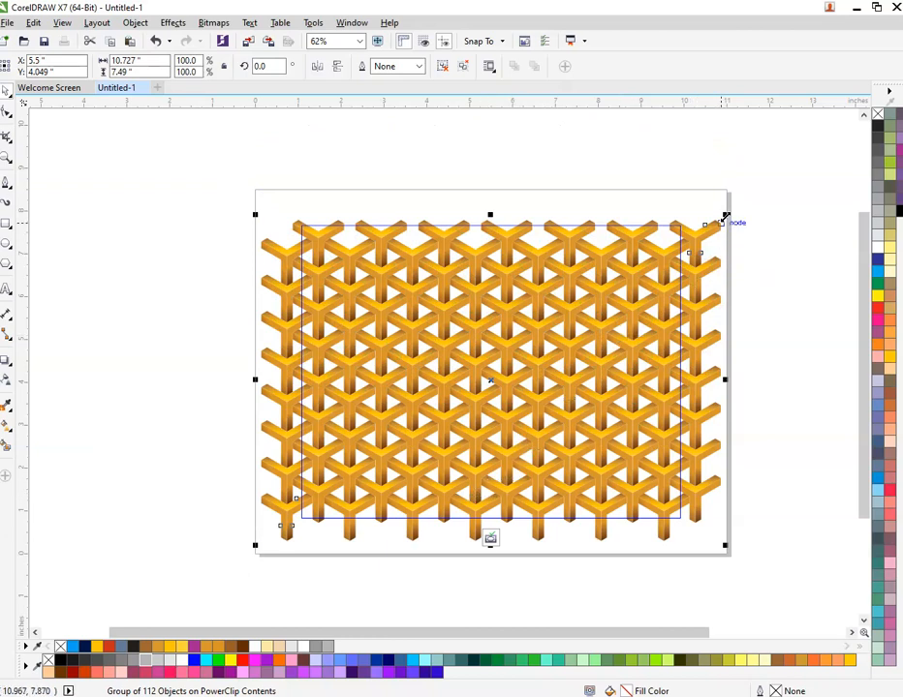
left_click_drag(725, 216, 732, 213)
left_click(756, 240, "ctrl")
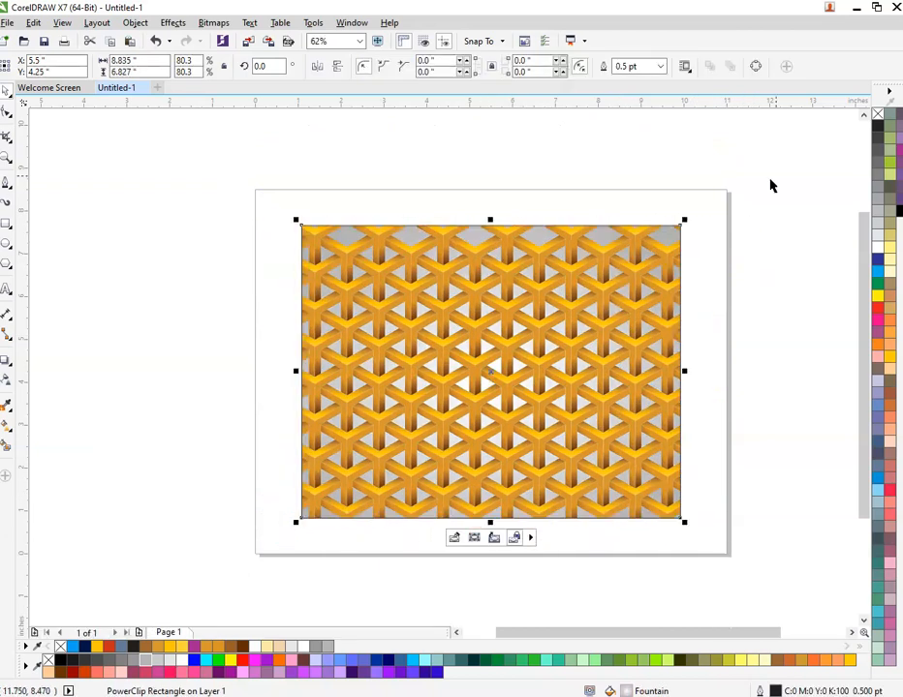
Remove the outline from the PowerClip rectangle and preview the clipped pattern full screen, zoomed to the selection.
right_click(877, 115)
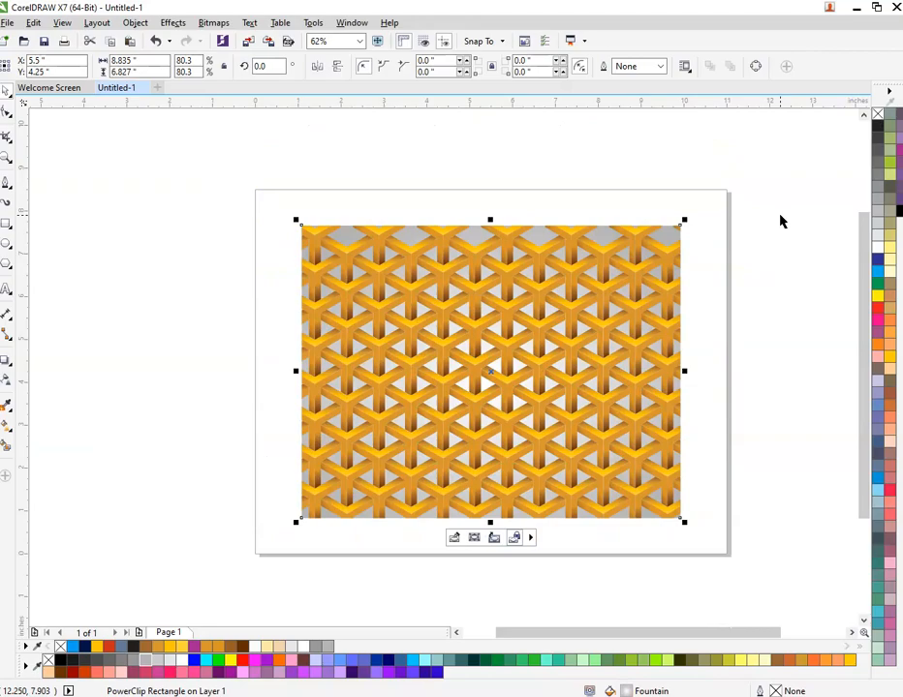
key("shift+F2")
key("F9")
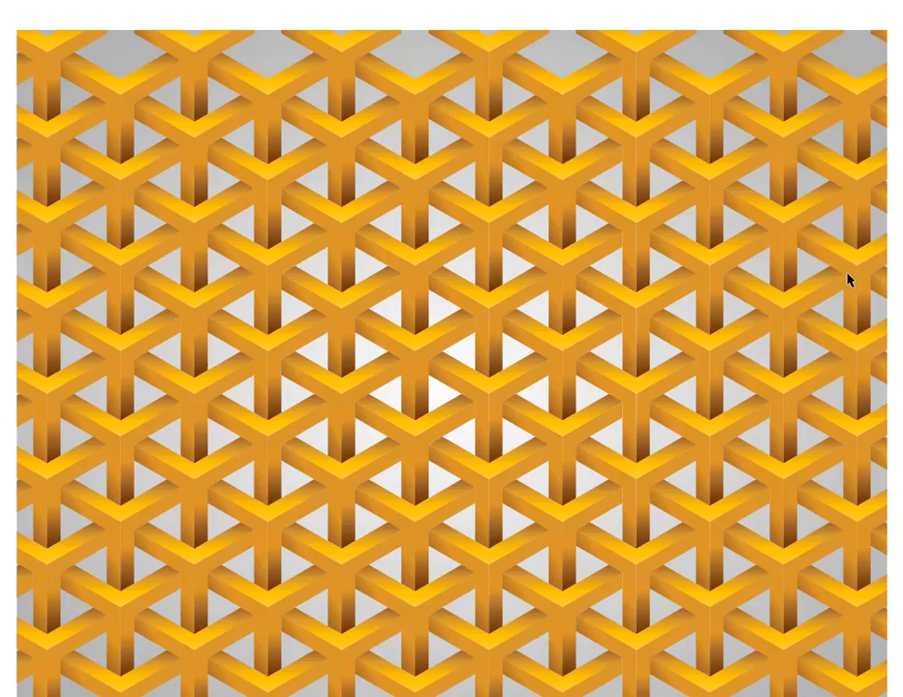